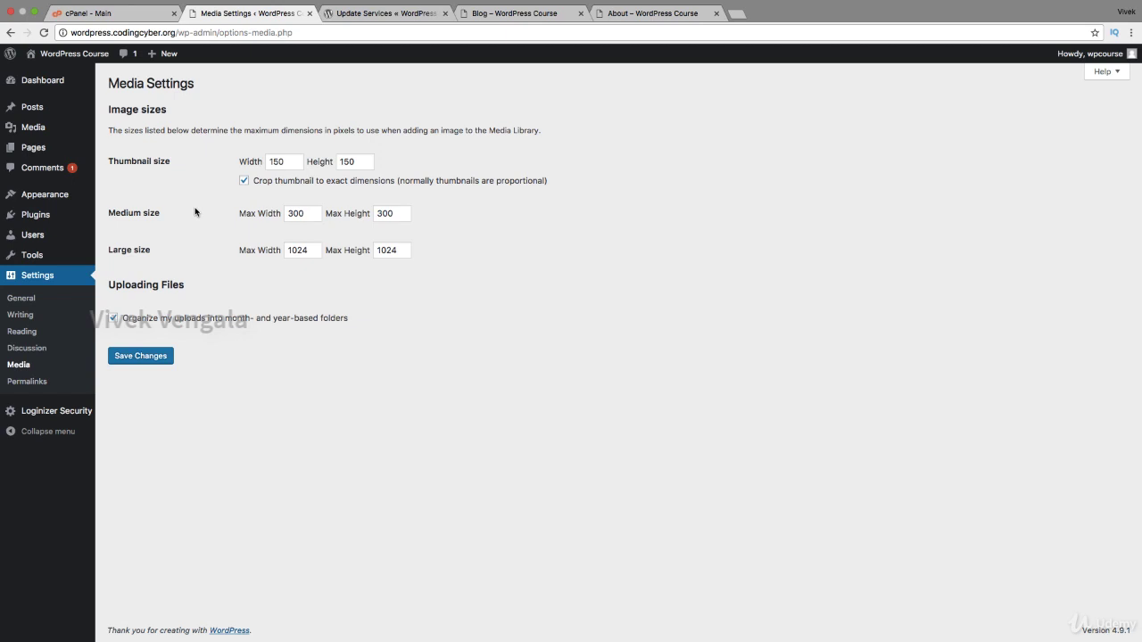
- Switch to cPanel and log back in with the account password
left_click(120, 14)
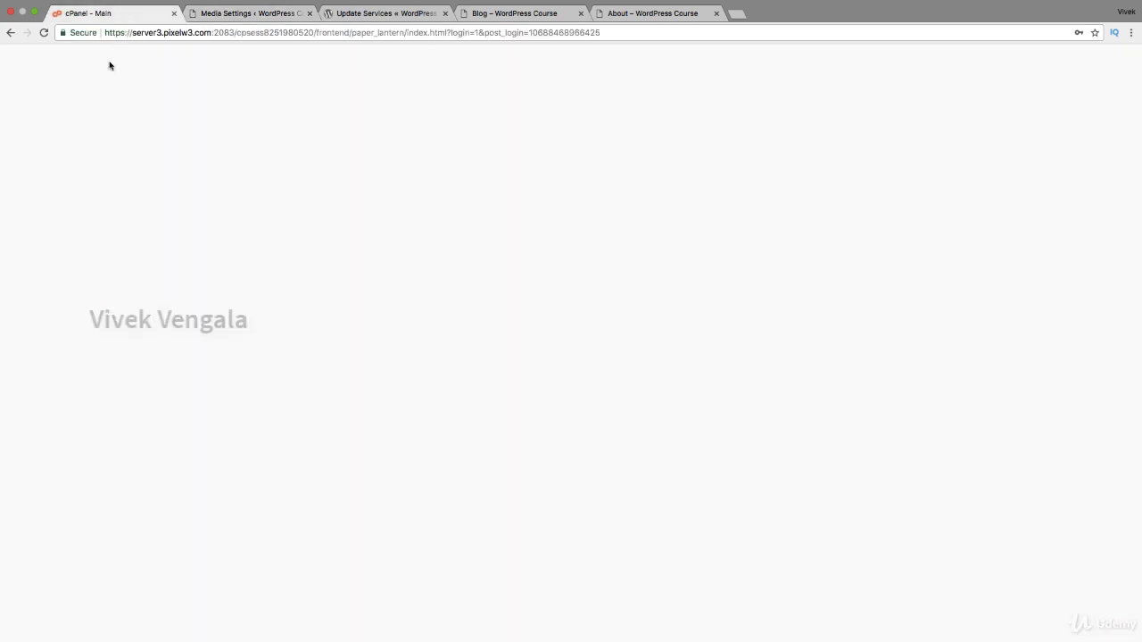
left_click(55, 64)
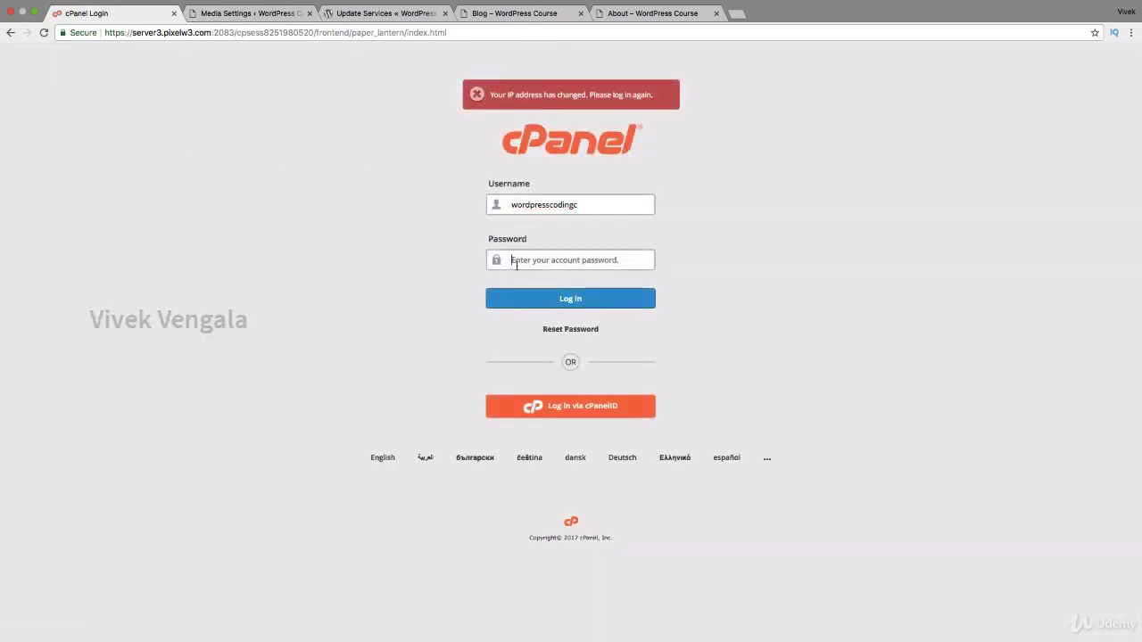
left_click(516, 259)
type("*****")
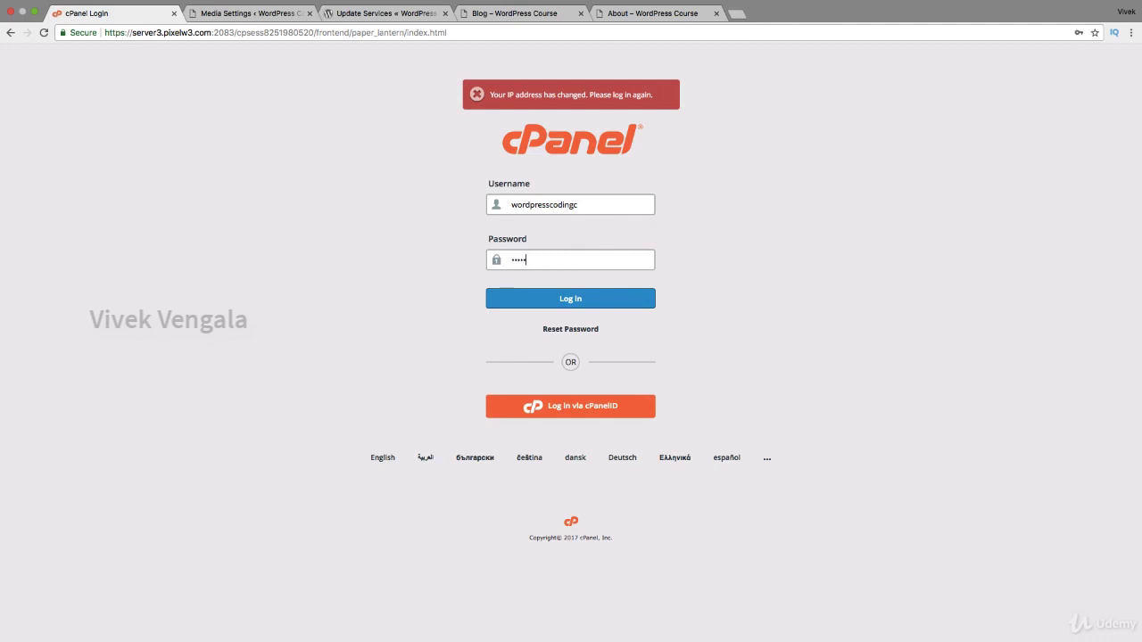
type("****")
key("Return")
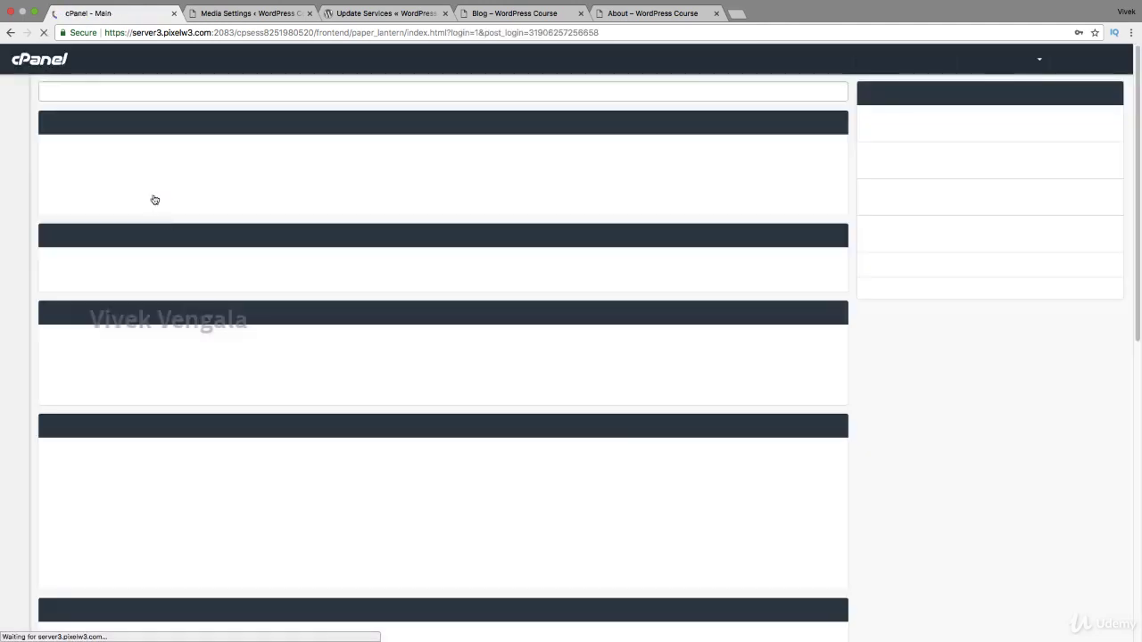
- Open the File Manager and browse to public_html/wp-content/uploads/2017/12, comparing the folder structure with the WordPress Media Settings
left_click(106, 158)
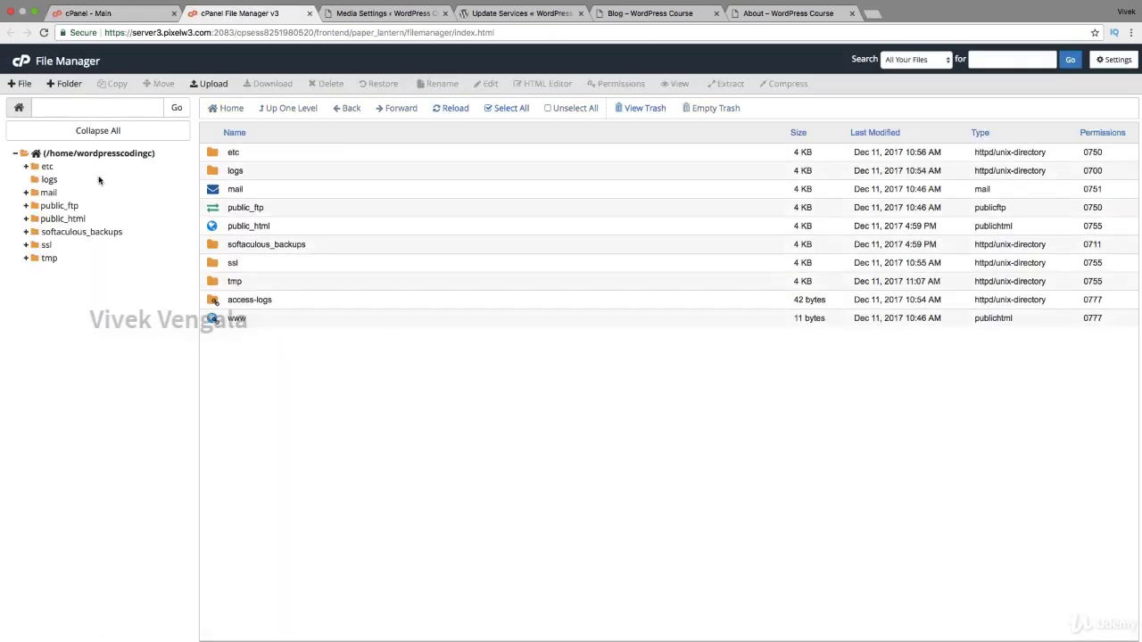
left_click(80, 222)
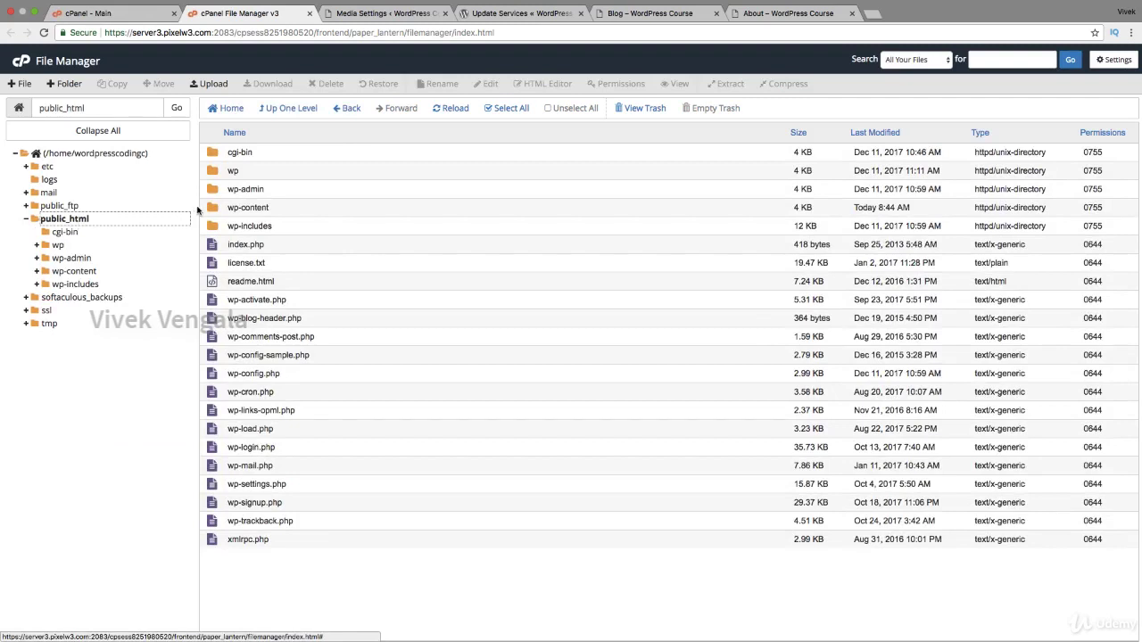
left_click(77, 271)
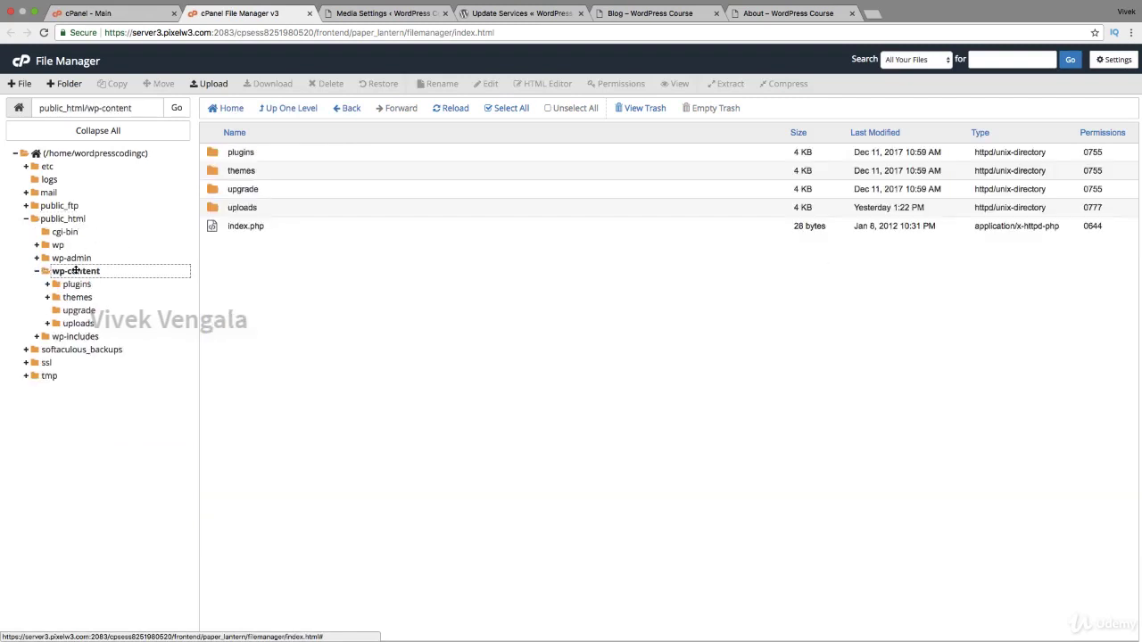
left_click(73, 324)
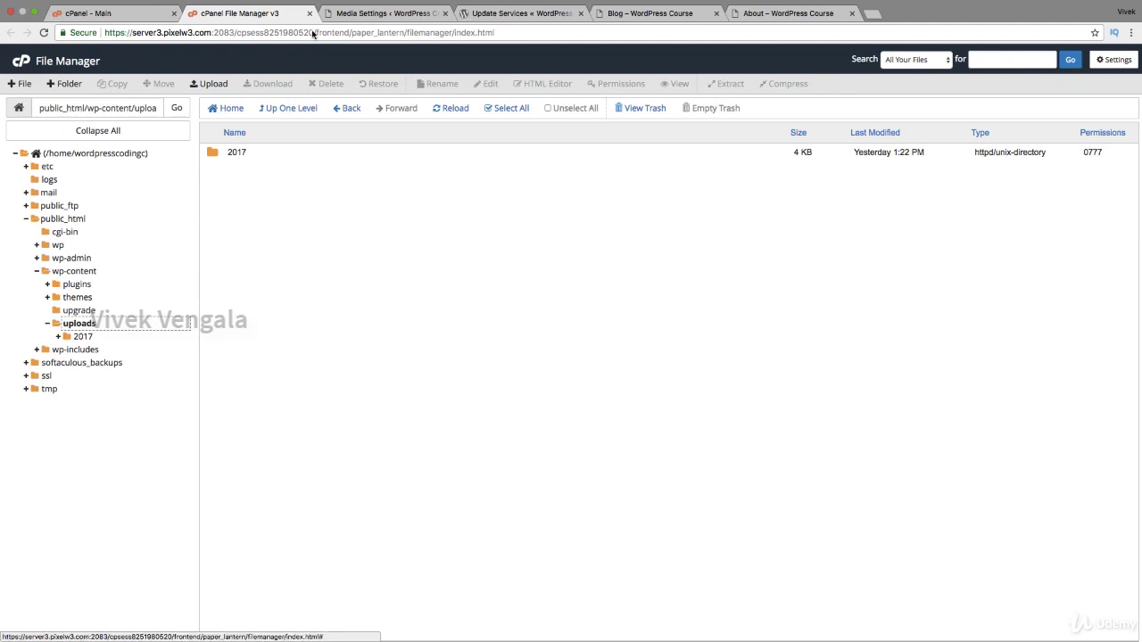
left_click(384, 14)
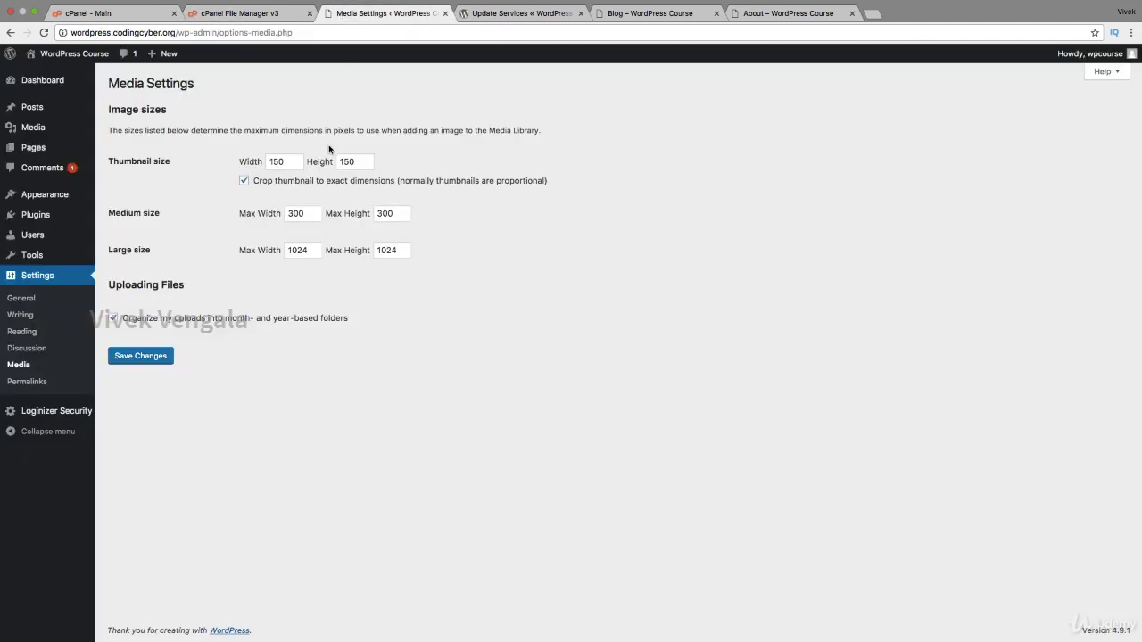
left_click(241, 18)
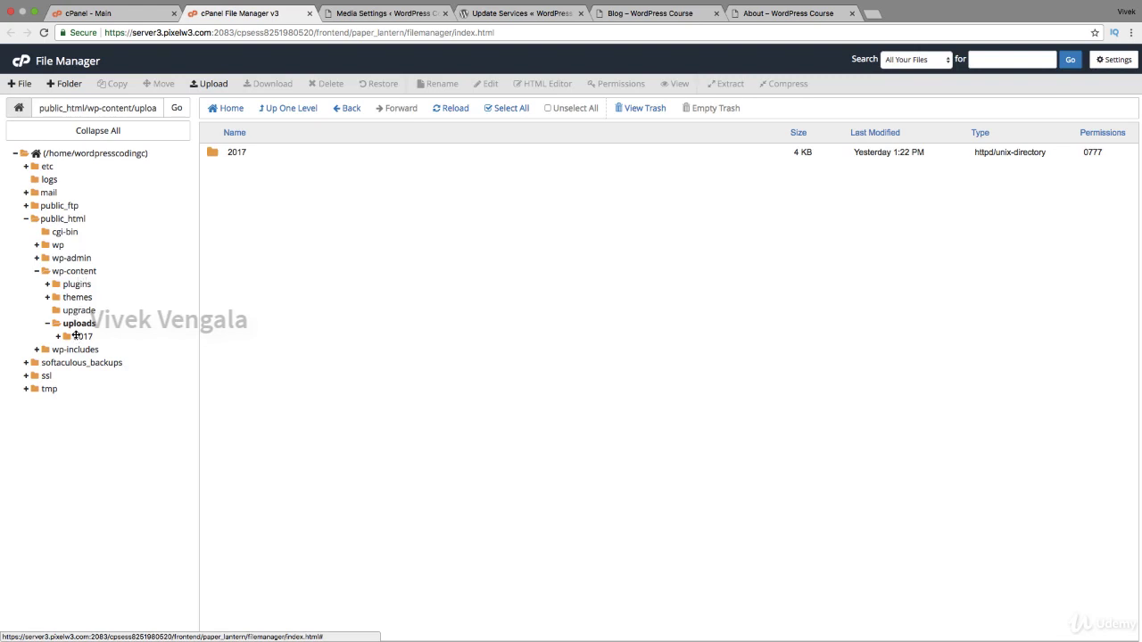
left_click(77, 338)
left_click(86, 352)
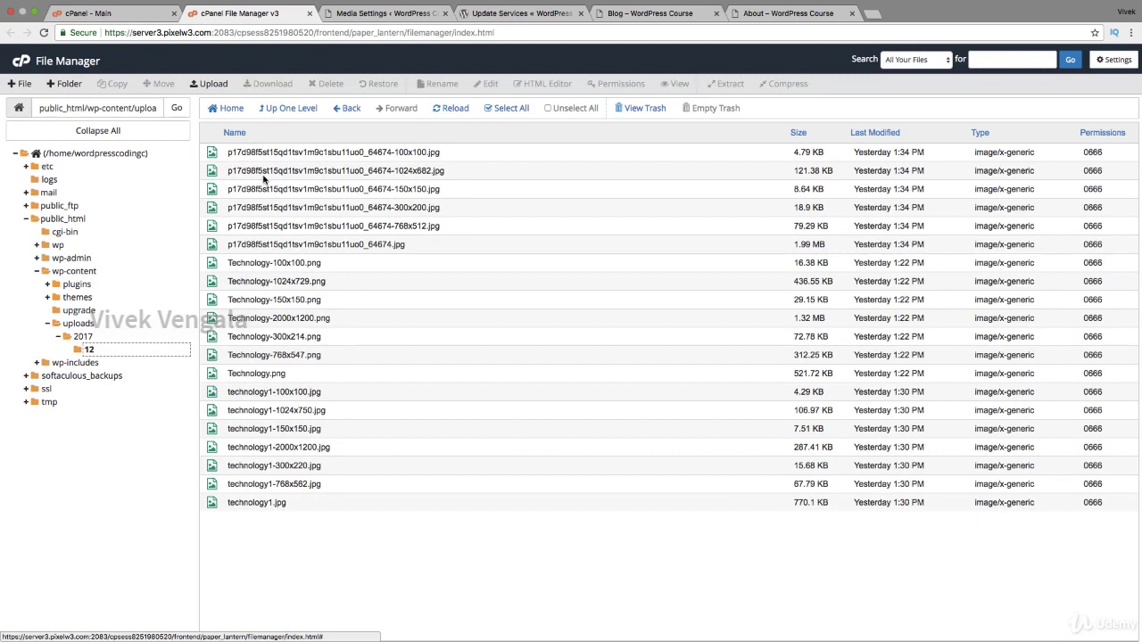
- Examine the uploaded image files in the 12 folder and compare their size variants with the image sizes in Media Settings
left_click(416, 158)
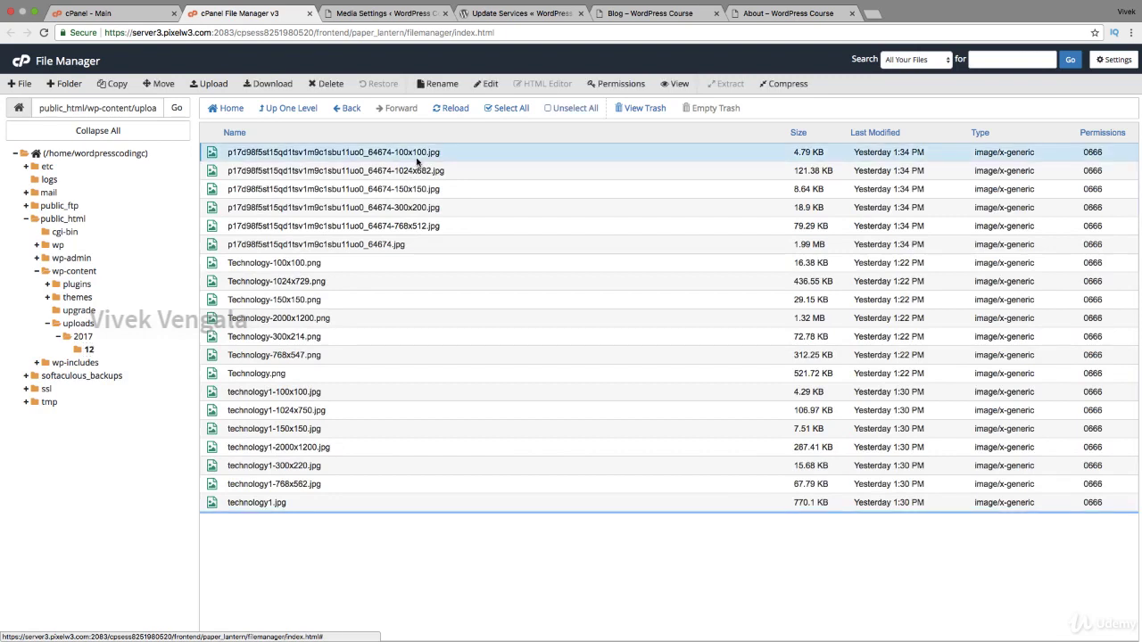
left_click(413, 245)
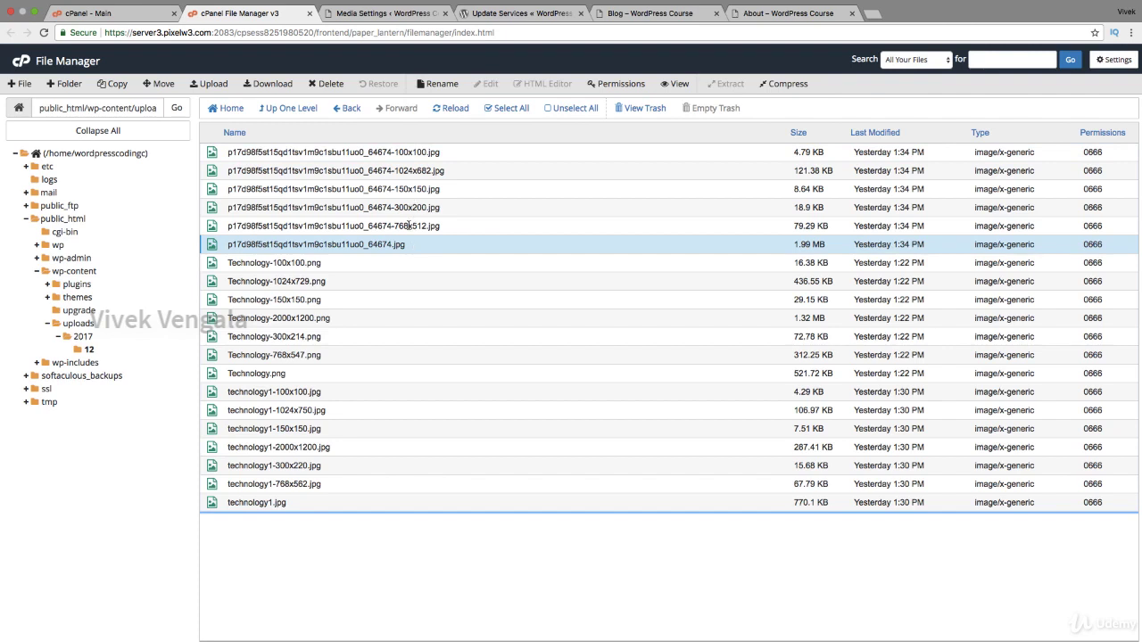
left_click(388, 16)
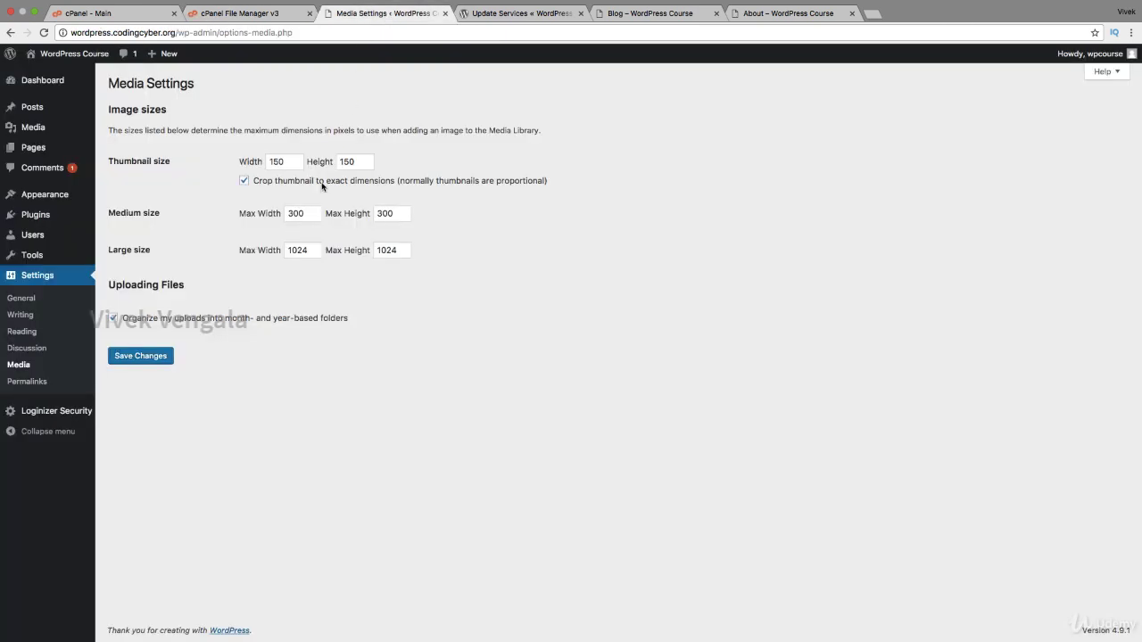
left_click(237, 16)
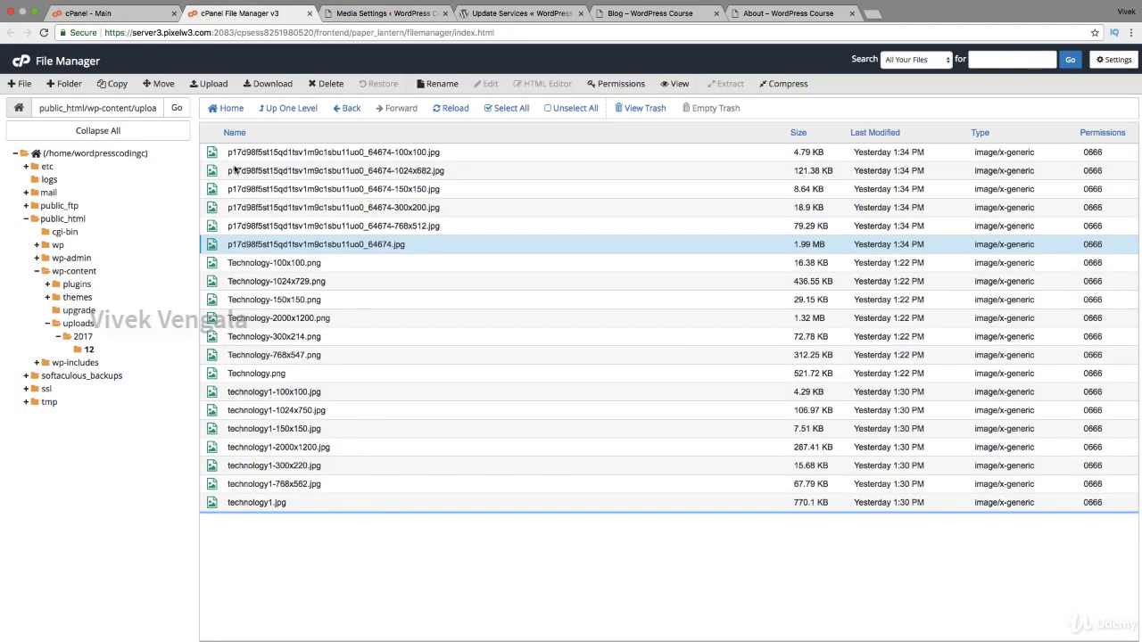
left_click(282, 371)
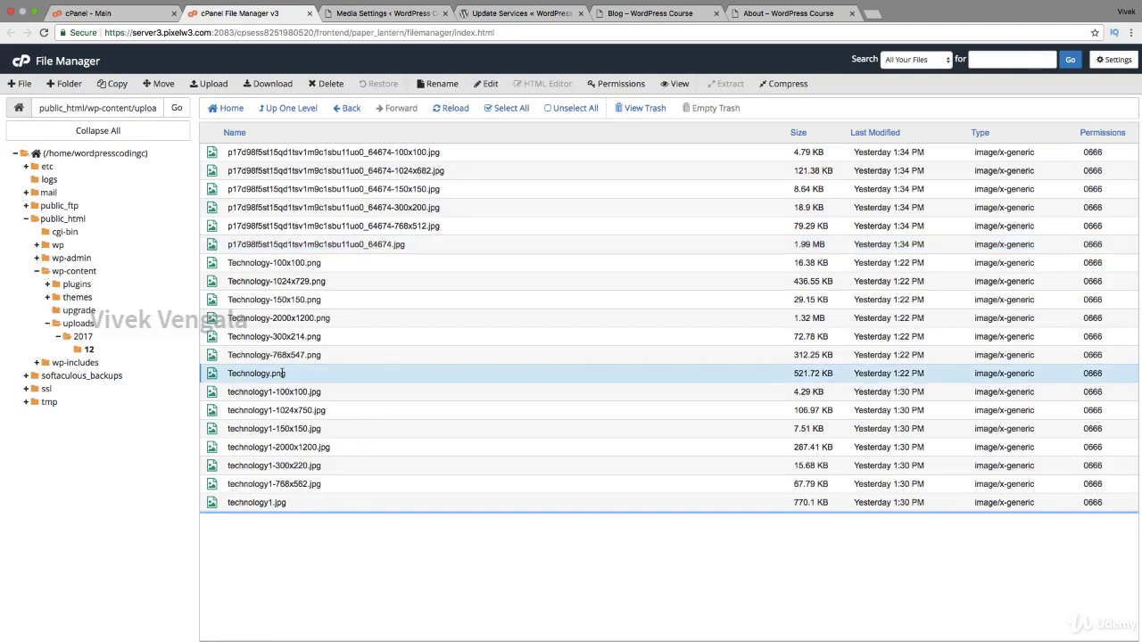
left_click(277, 502)
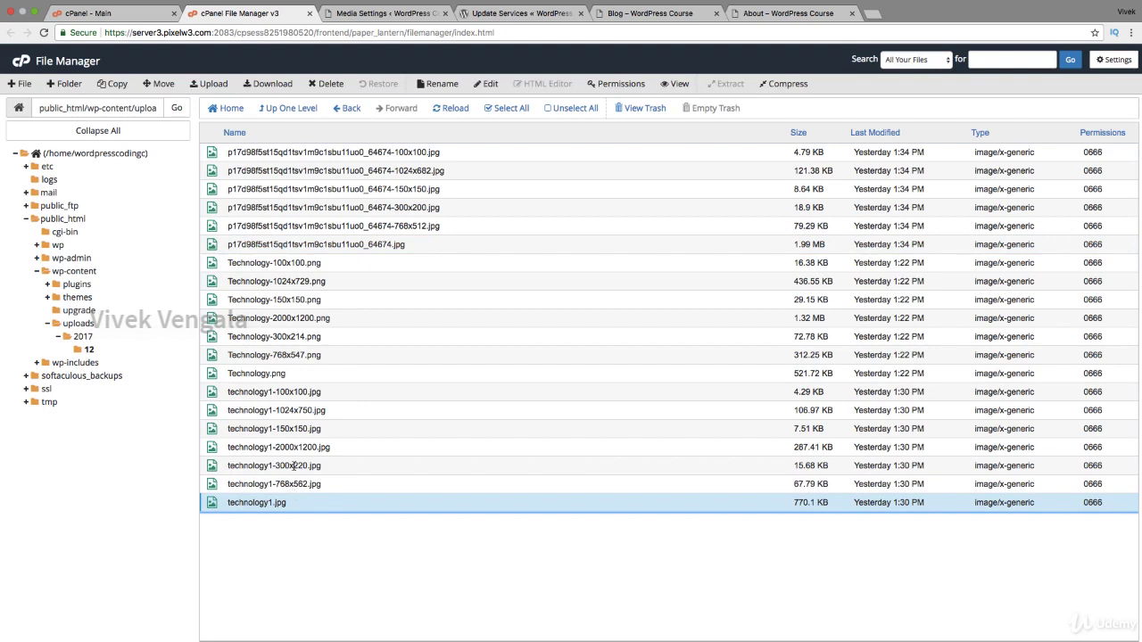
- Open the WordPress Permalink Settings and view the post "Its New Simple Post" to check its URL format
left_click(383, 13)
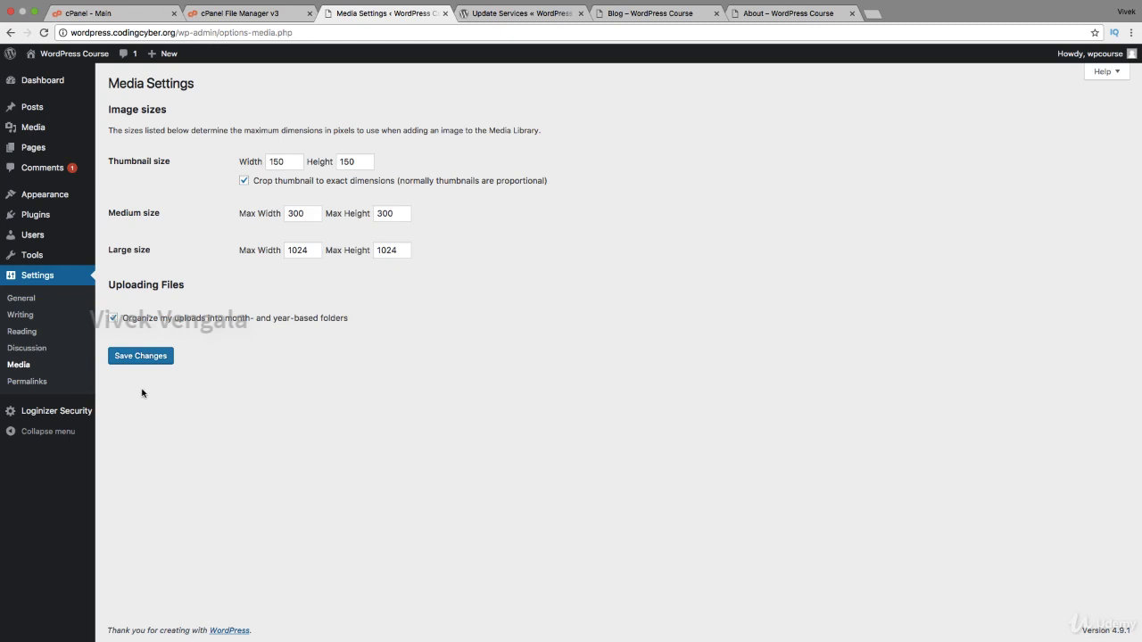
left_click(26, 381)
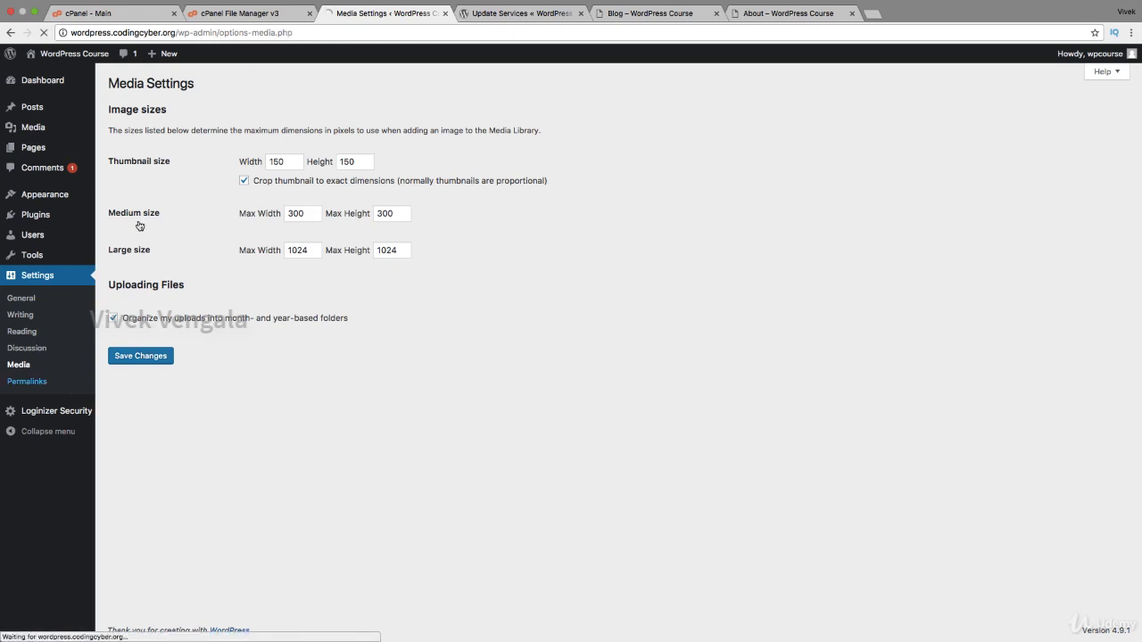
key("super+5")
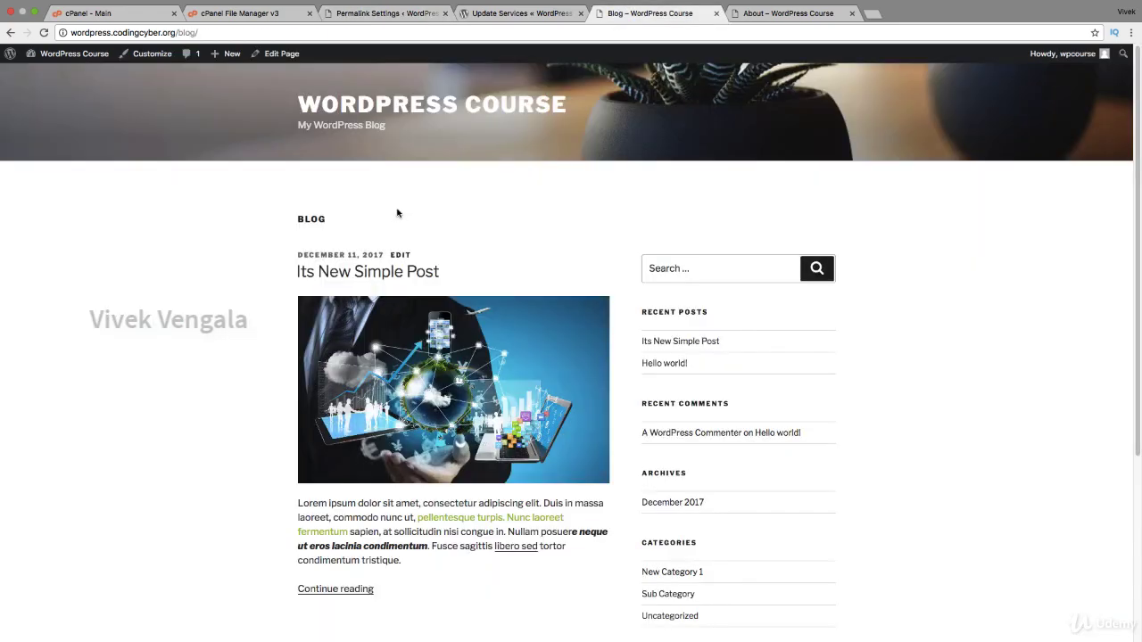
left_click(419, 272)
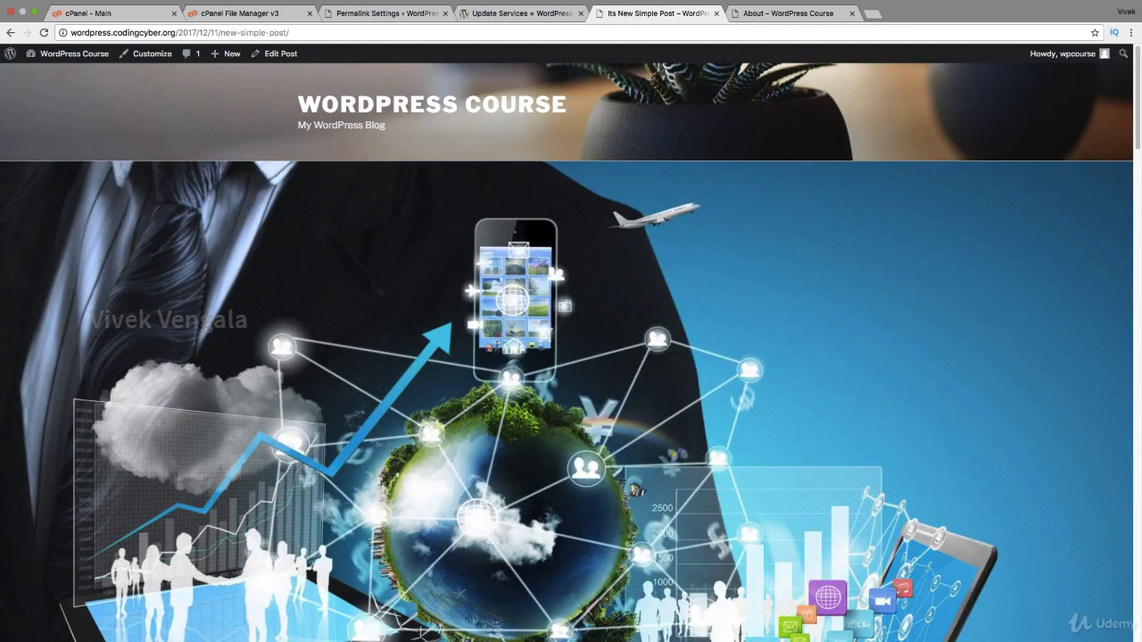
key("super+3")
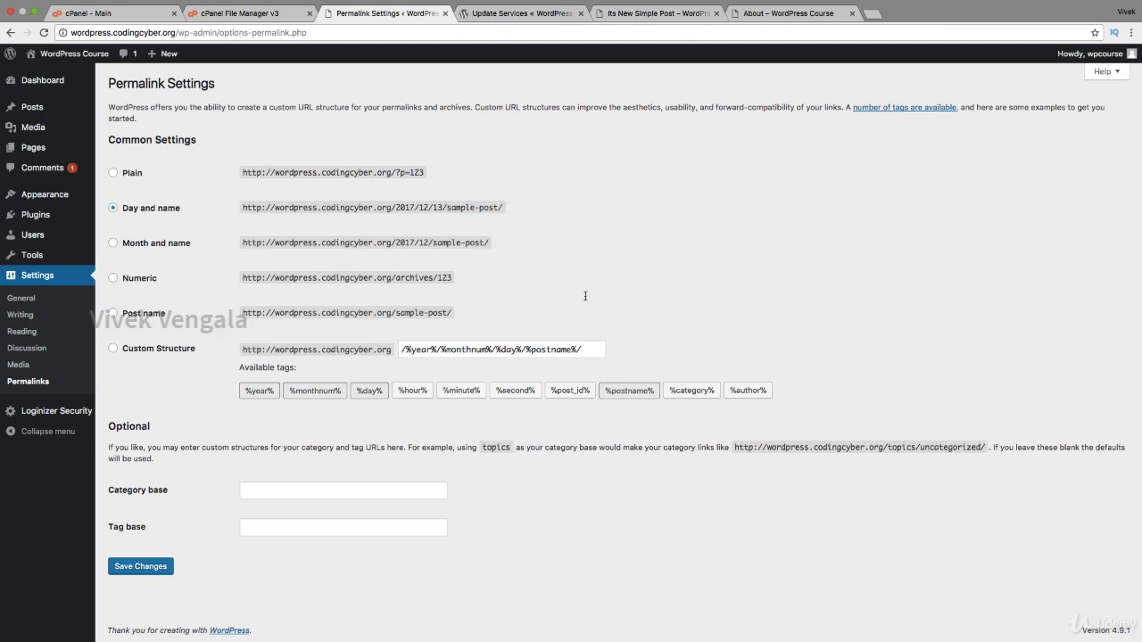
- Review the common permalink structures, including Custom Structure and Numeric, and select Post name
left_click_drag(275, 206, 393, 207)
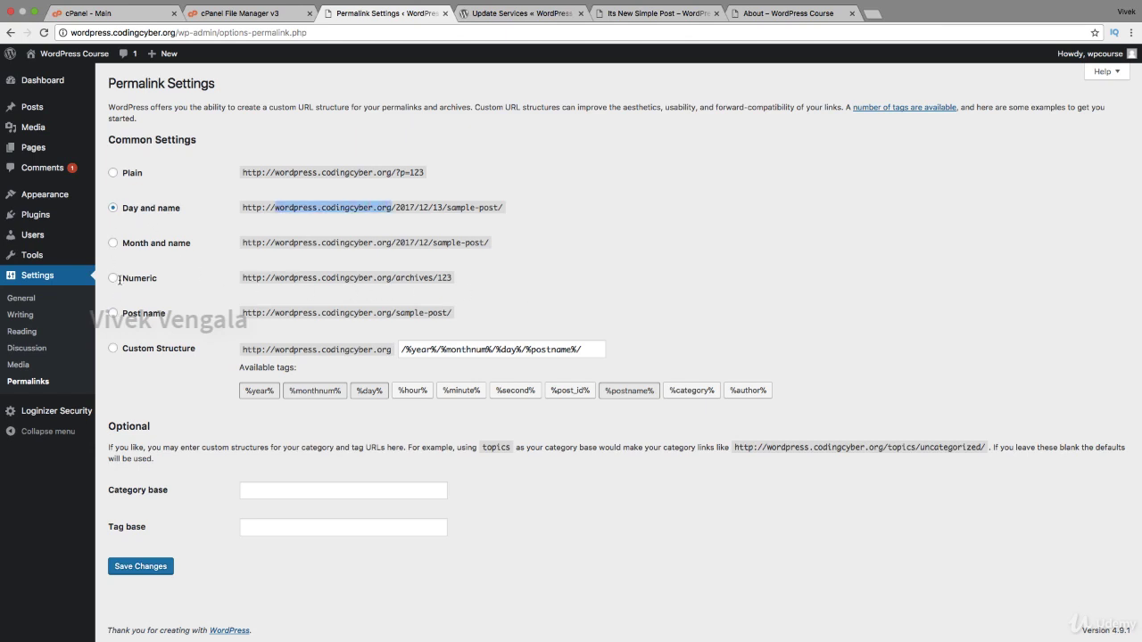
left_click_drag(402, 350, 582, 350)
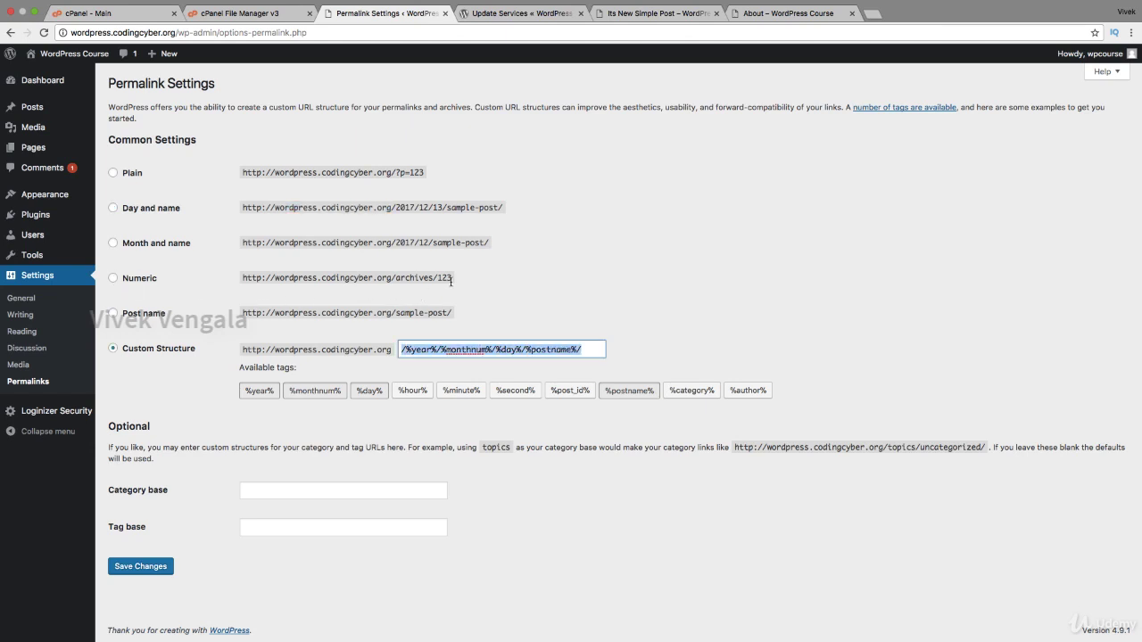
left_click(450, 284)
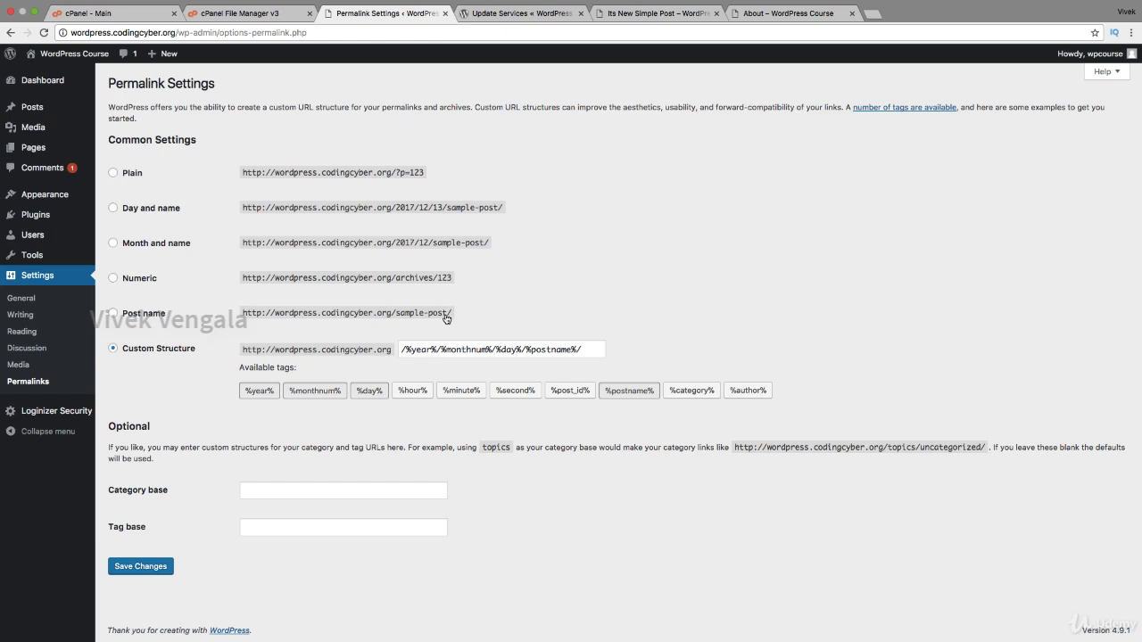
left_click(113, 278)
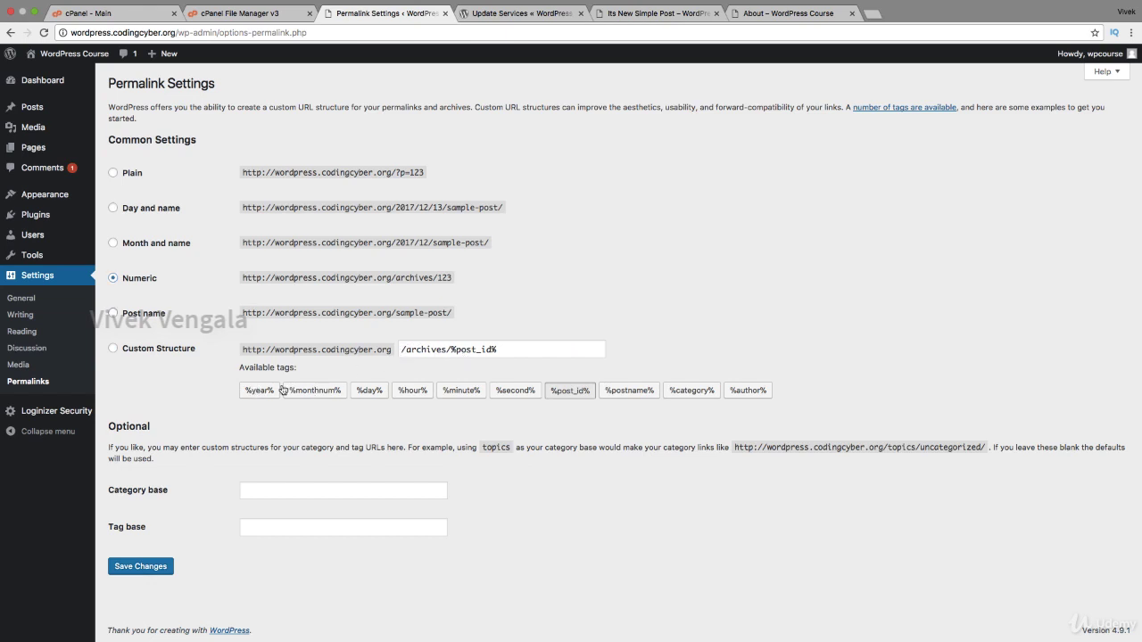
key("Down")
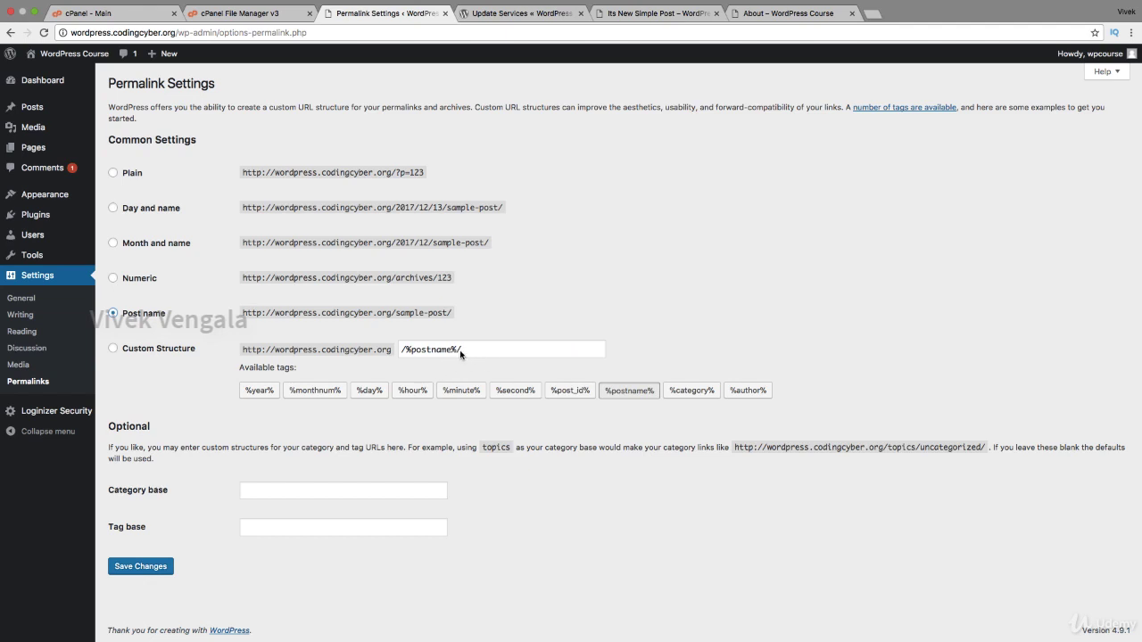
- Try adding the %year% tag to the custom permalink structure and remove it again
key("Tab")
key("shift+Tab")
key("Tab")
key("Return")
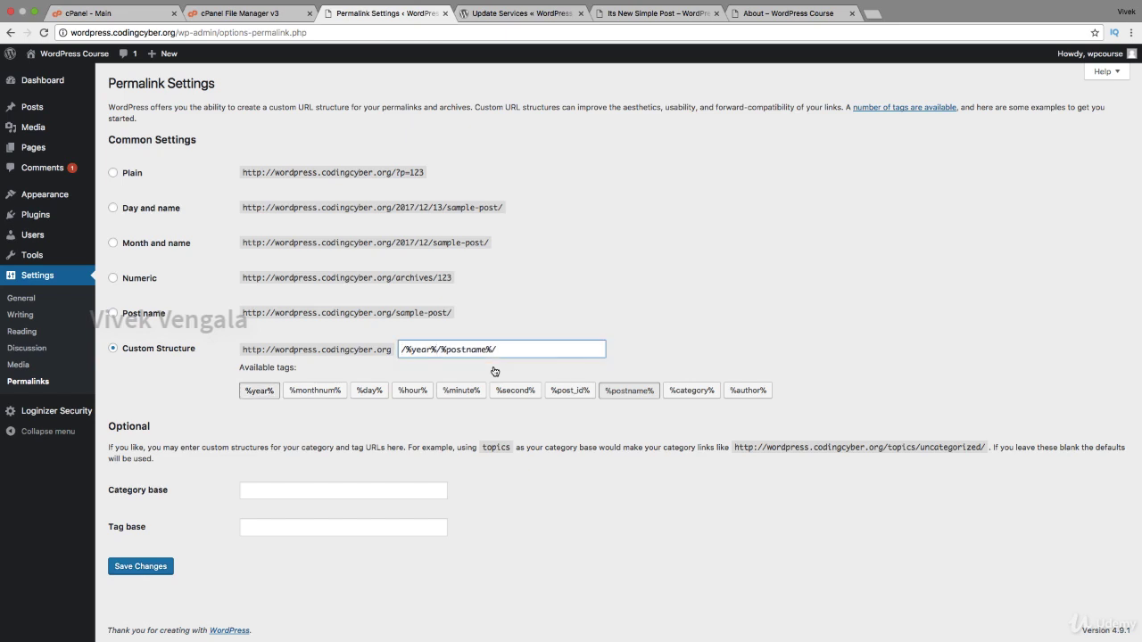
key("BackSpace")
key("BackSpace")
key("BackSpace")
key("BackSpace")
key("BackSpace")
key("BackSpace")
key("BackSpace")
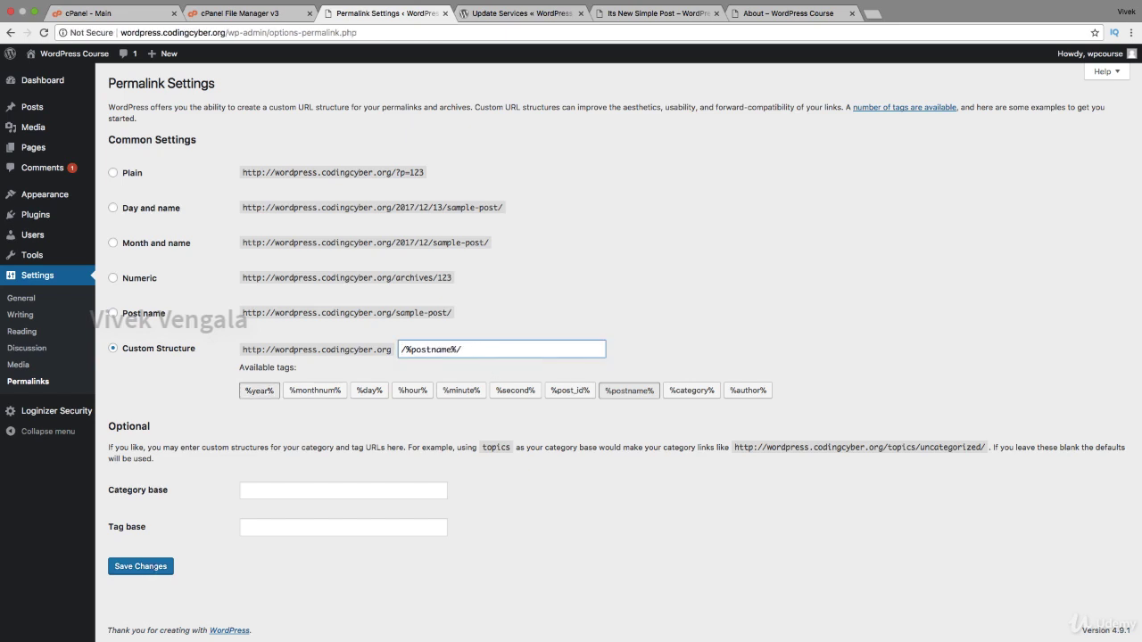
- Set the custom permalink structure to /%postname%-%post_id%/ and save the changes
left_click(461, 349)
type("-/%post_id%/")
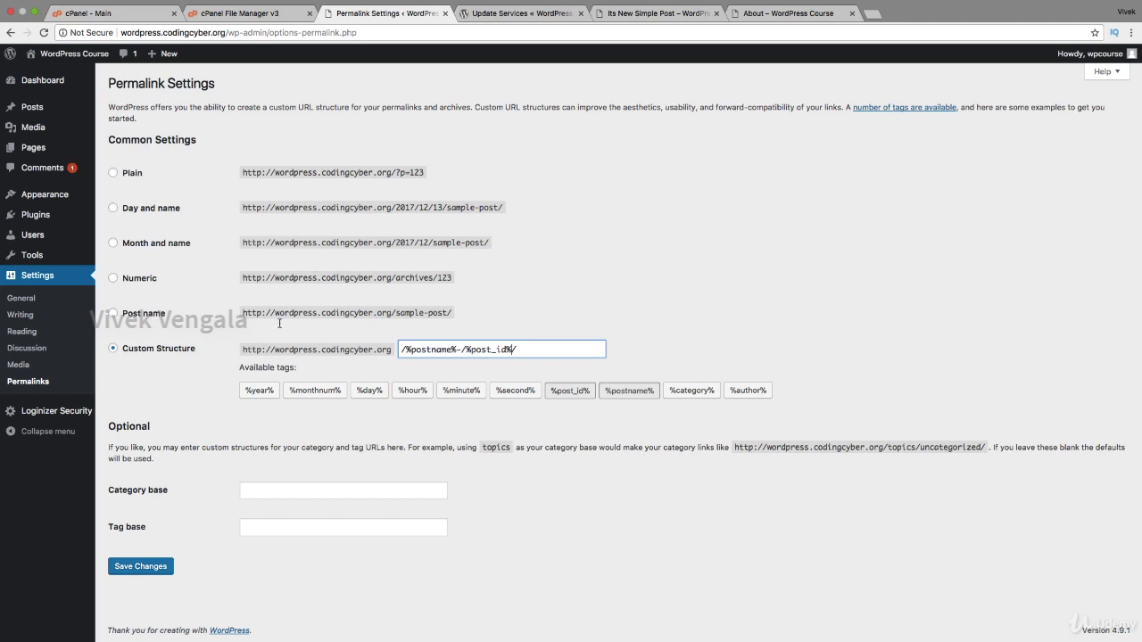
key("Left")
key("Left")
key("Left")
key("Left")
key("Left")
key("Left")
key("Left")
key("Left")
key("Left")
key("BackSpace")
key("Return")
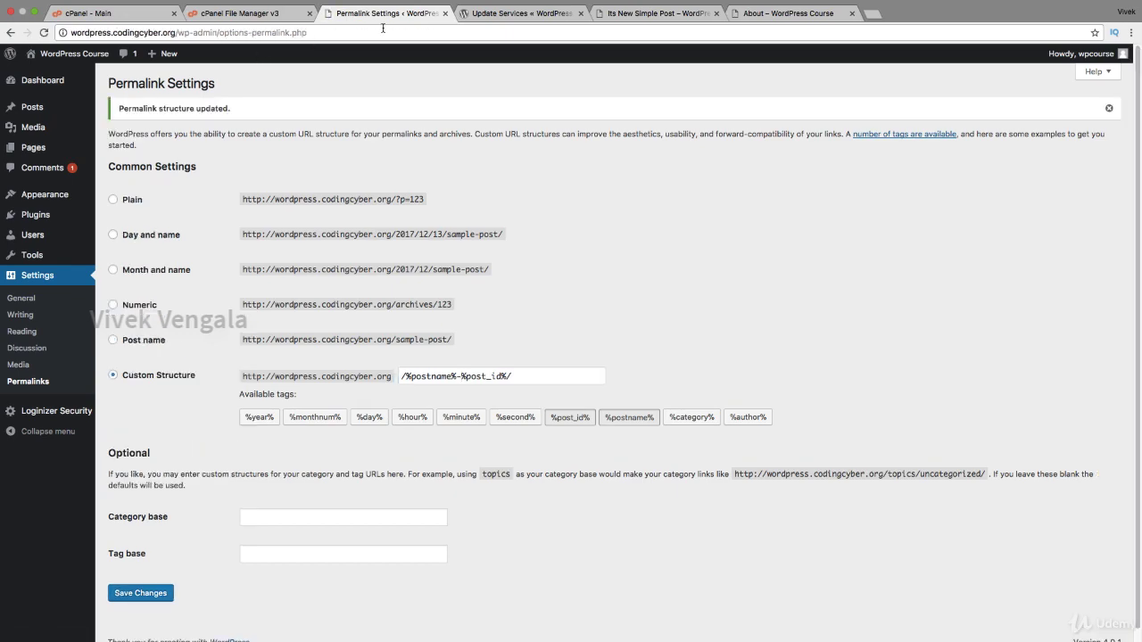
- Reload the post tab and open the site's blog page at wordpress.codingcyber.org/blog
key("ctrl+Tab")
key("ctrl+Tab")
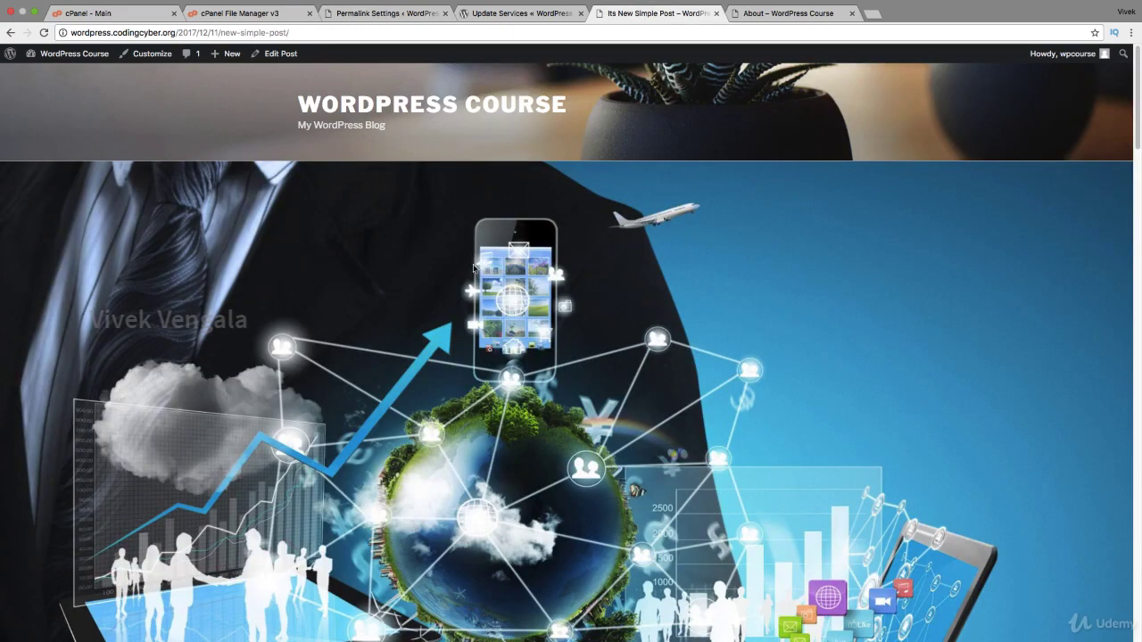
key("super+r")
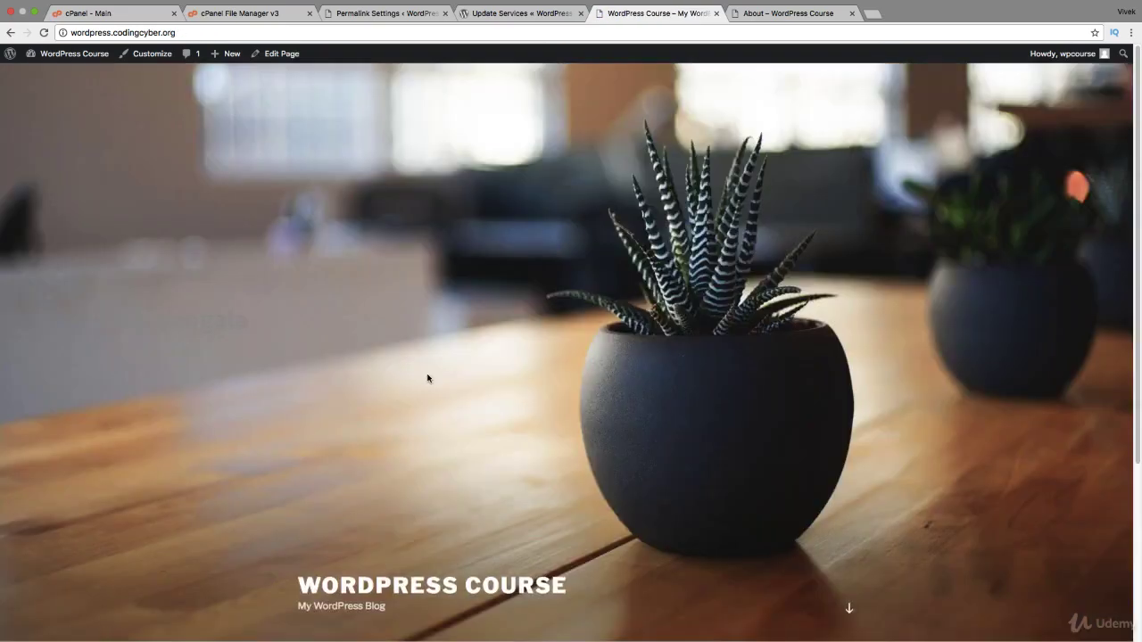
key("super+l")
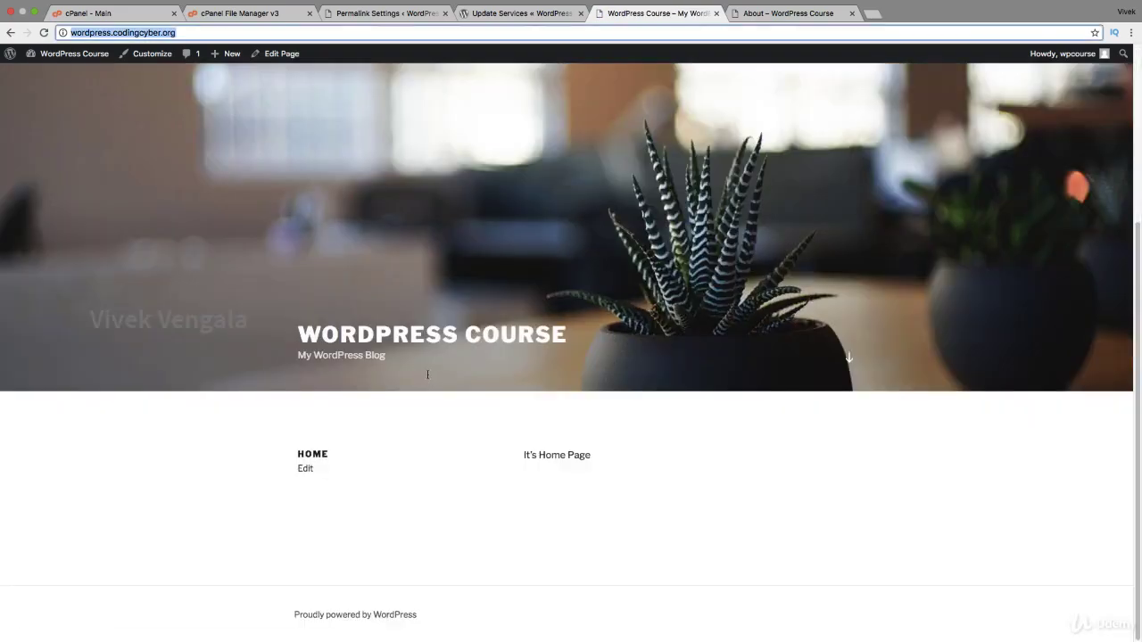
type("/")
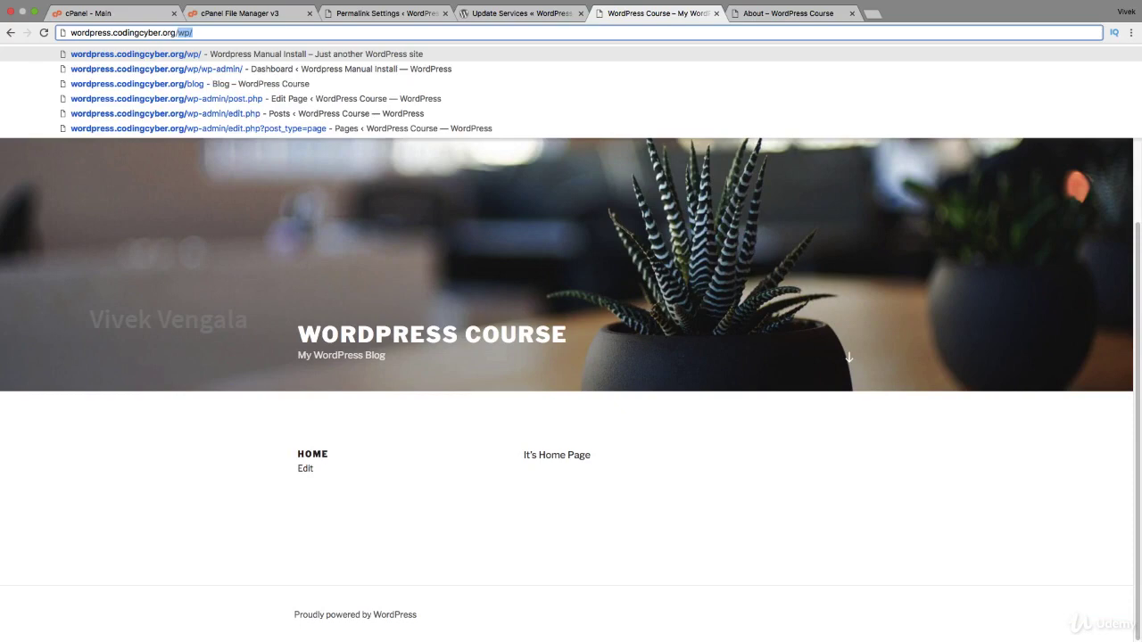
type("blog")
key("Return")
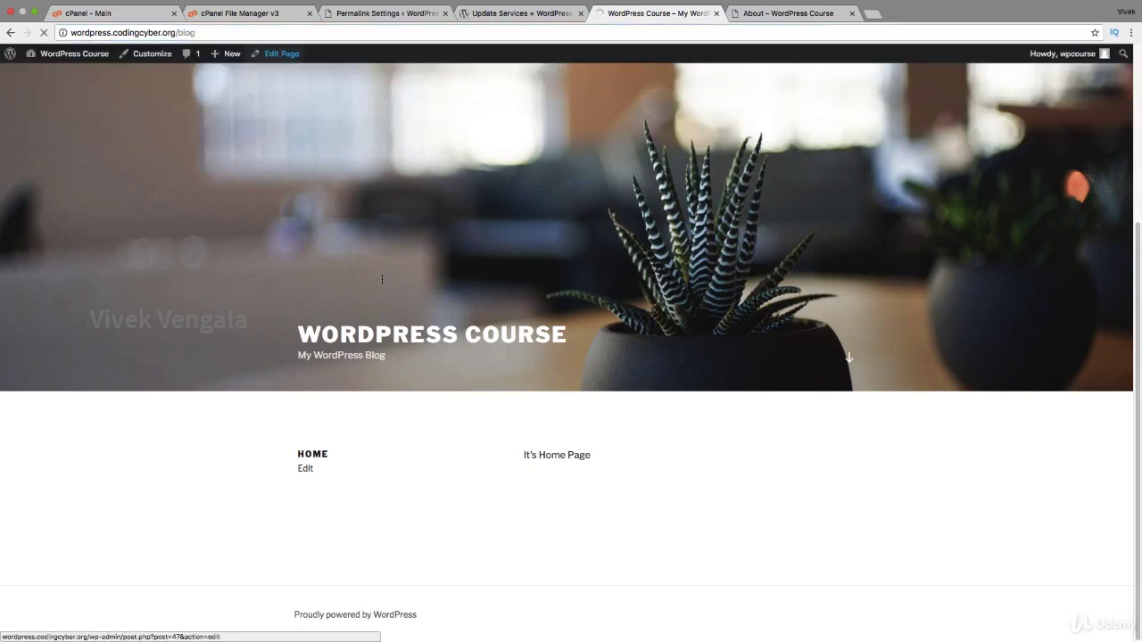
- Open the posts "Its New Simple Post" and "Hello world!" from the blog page to check their URL format
key("super+3")
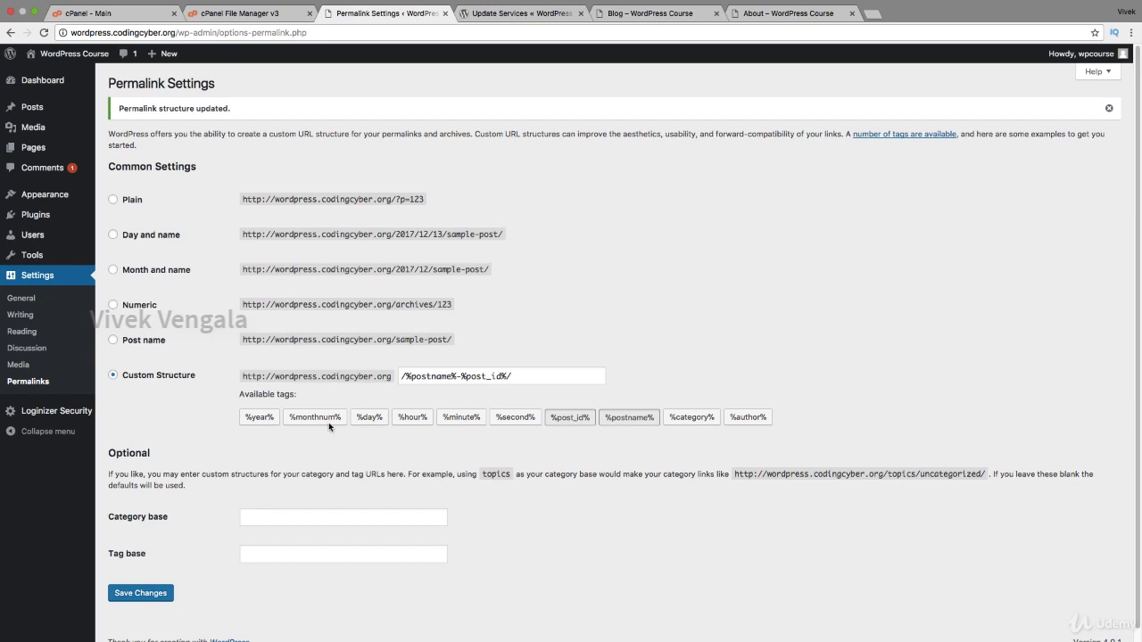
left_click(655, 13)
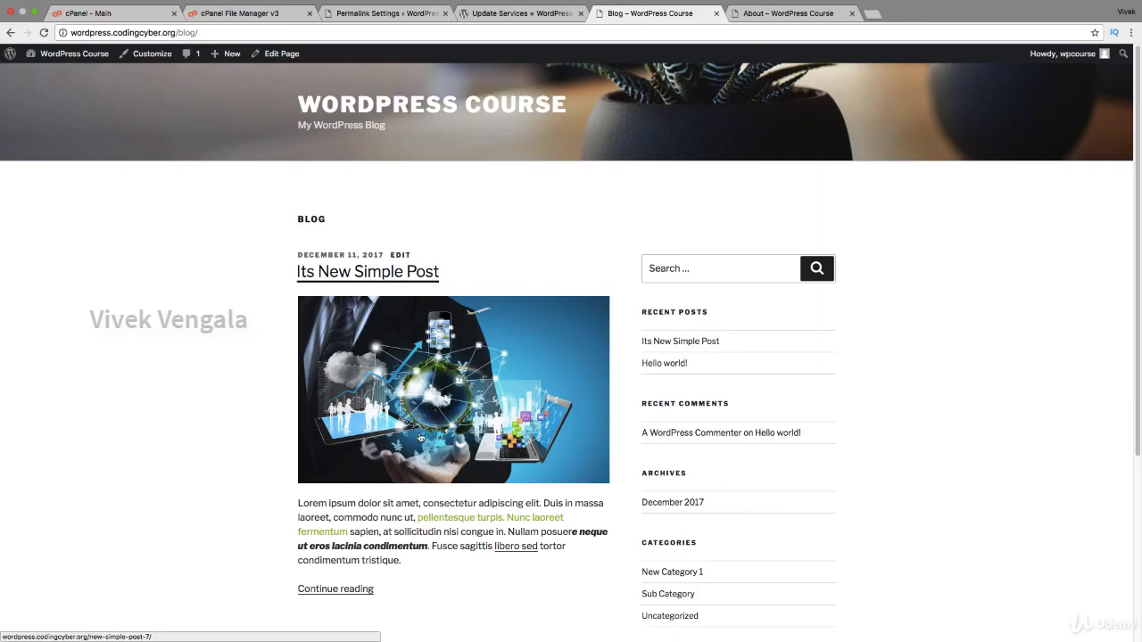
left_click(220, 473)
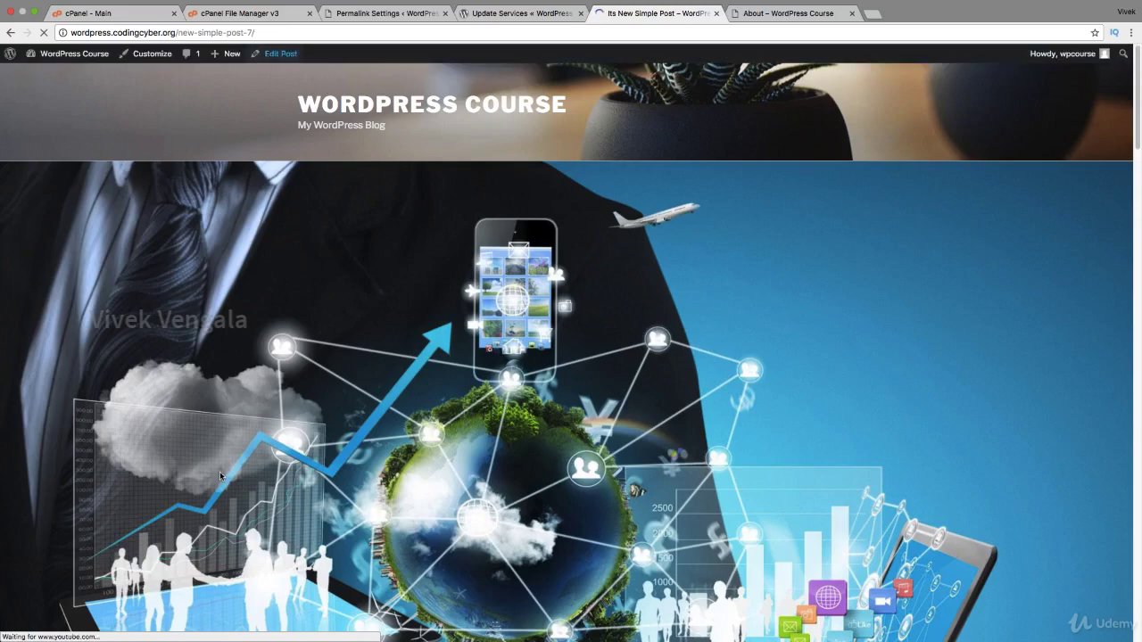
key("super+Left")
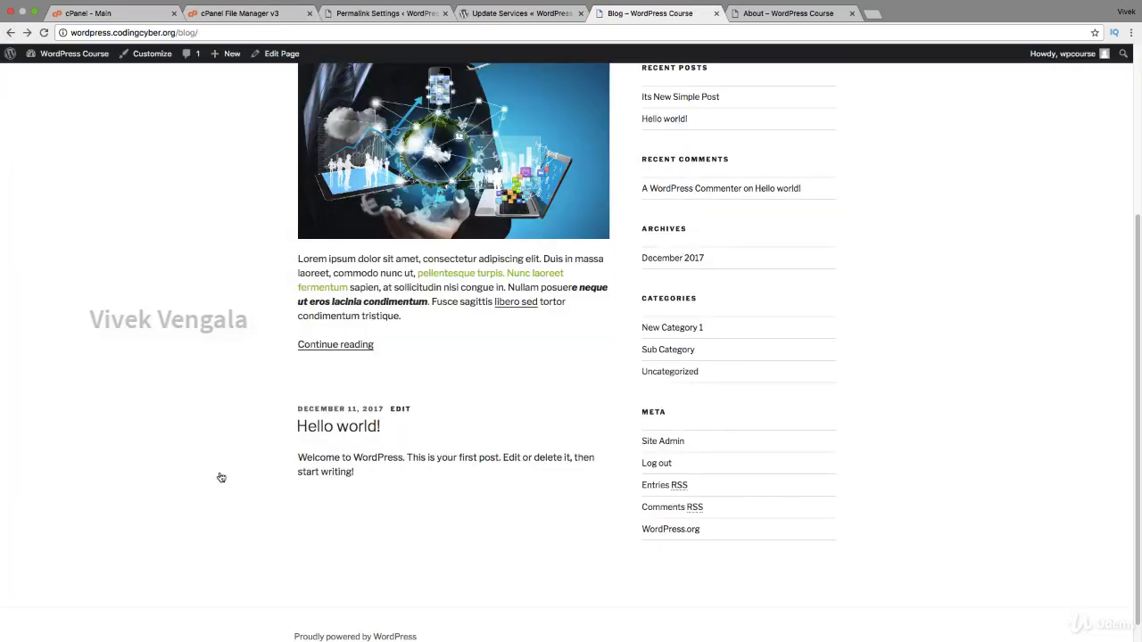
left_click(221, 476)
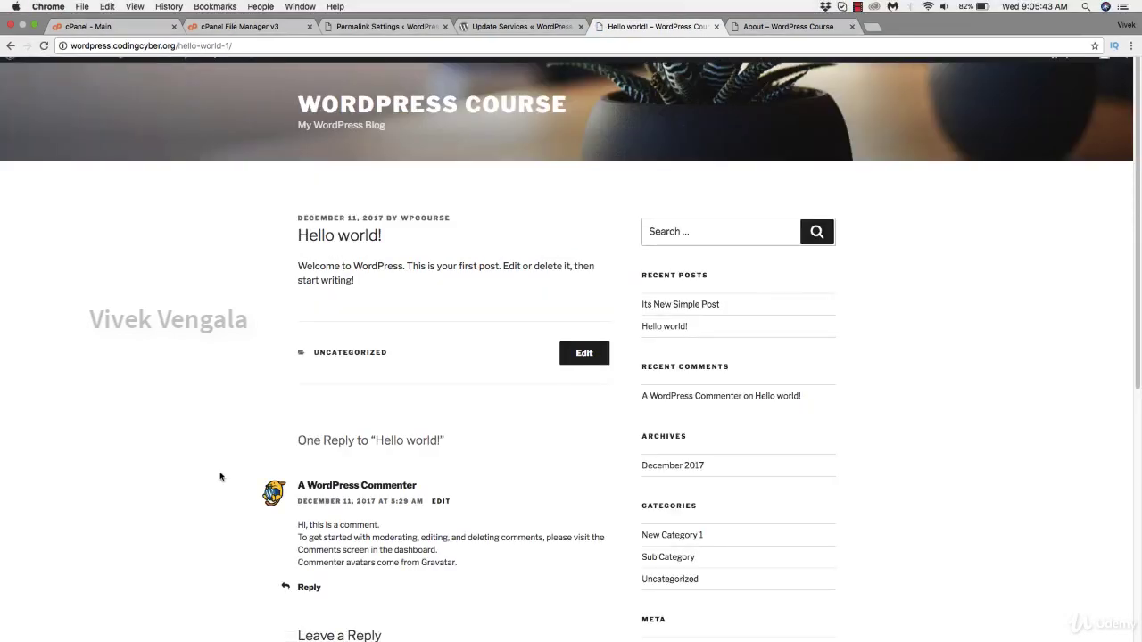
- Return to the Permalink Settings, select the Post name structure and save the changes
key("super+3")
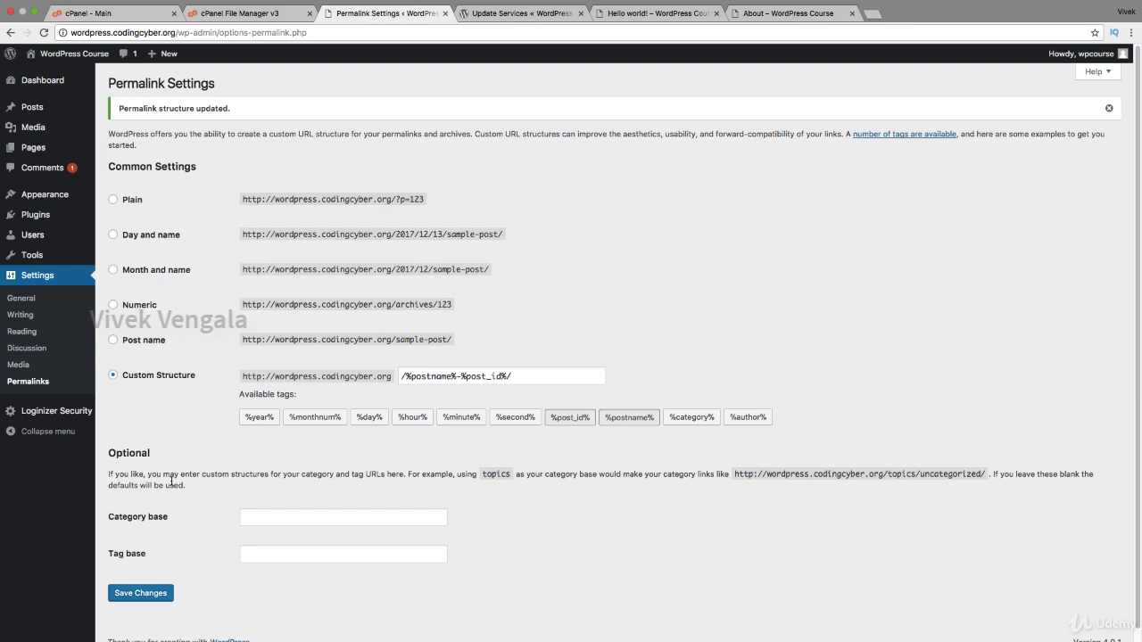
key("Up")
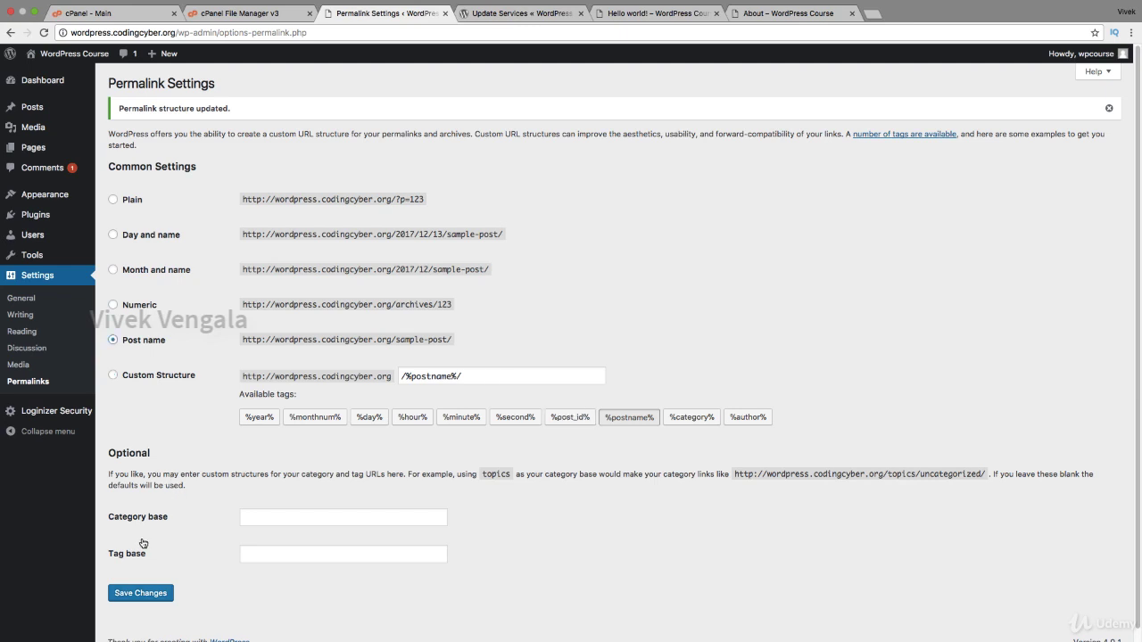
key("Return")
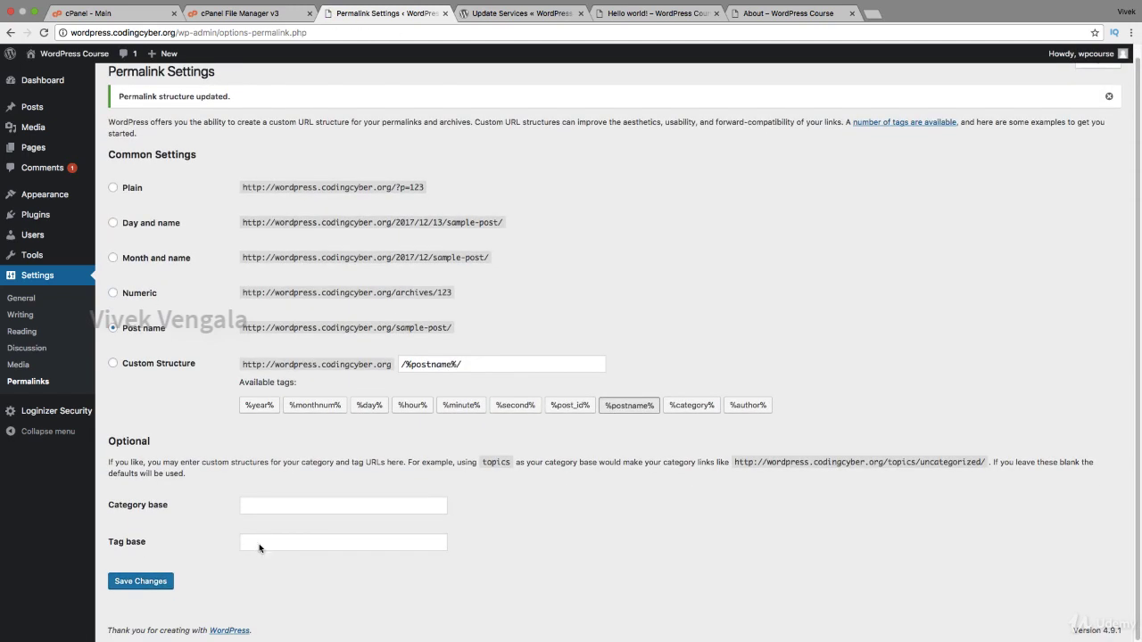
- Examine the "topics" category base example and open the Uncategorized category of "Hello world!" to check its URL
key("Tab")
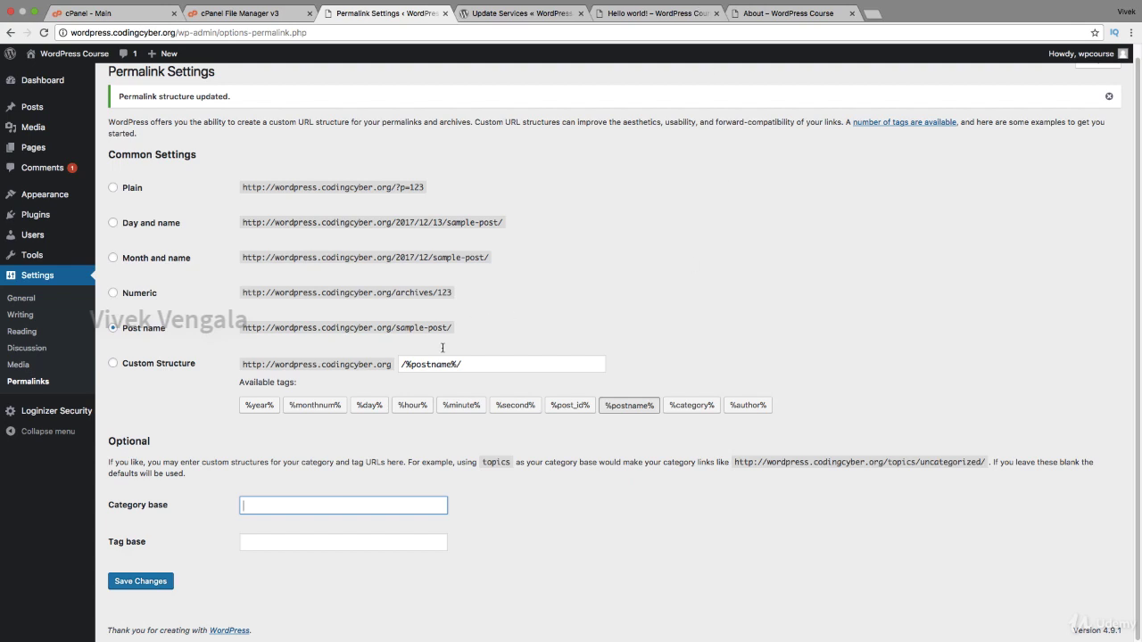
left_click_drag(887, 462, 915, 462)
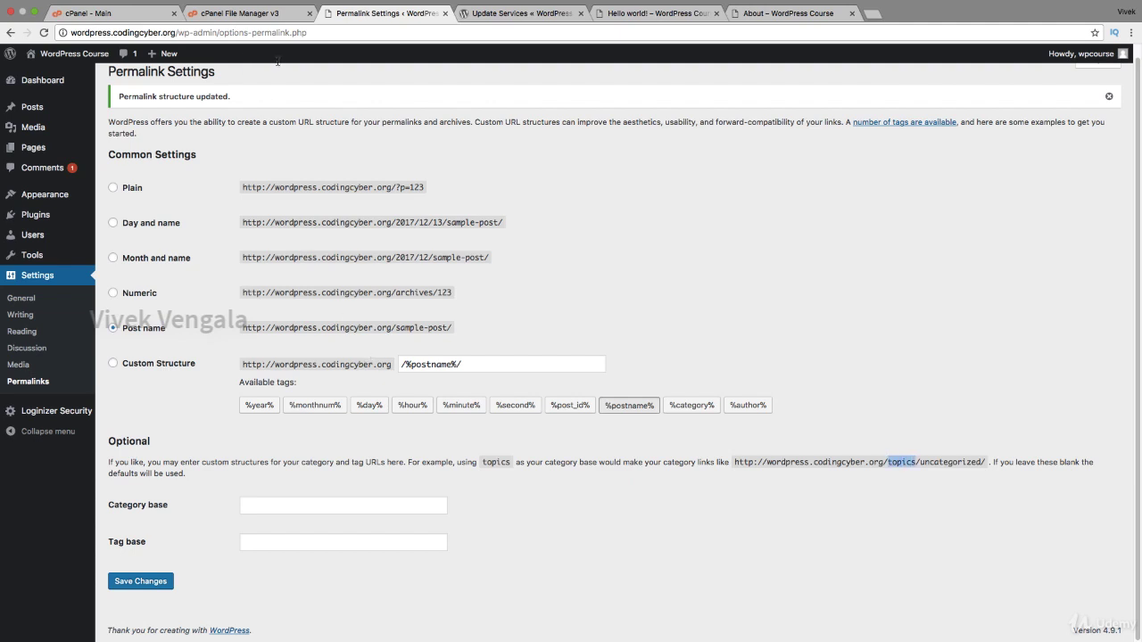
left_click(342, 125)
key("super+5")
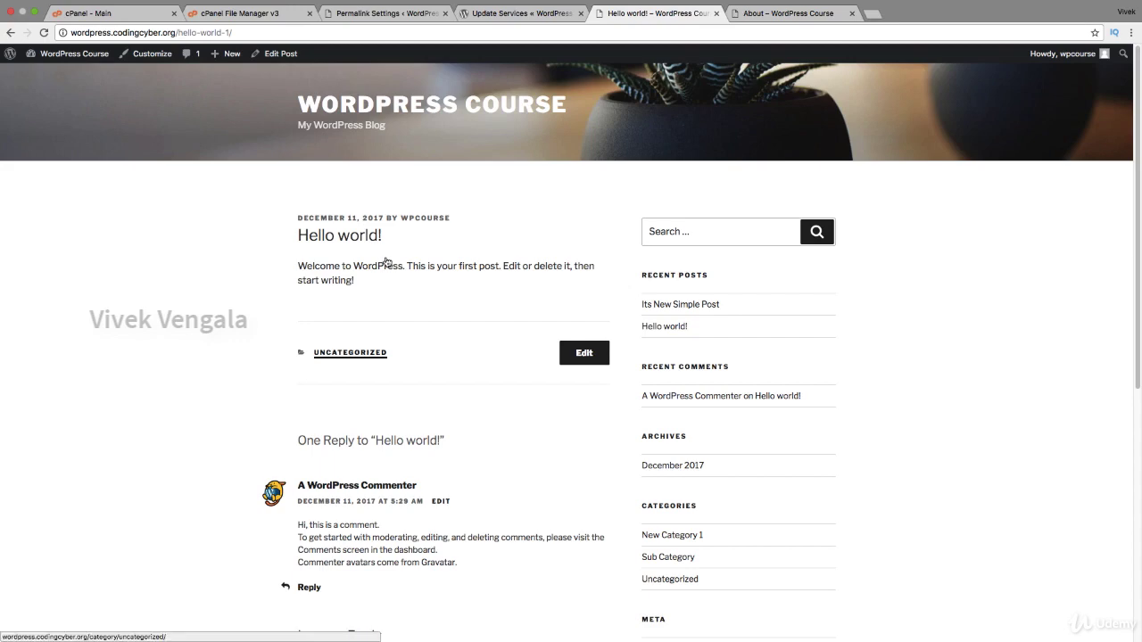
left_click(350, 352)
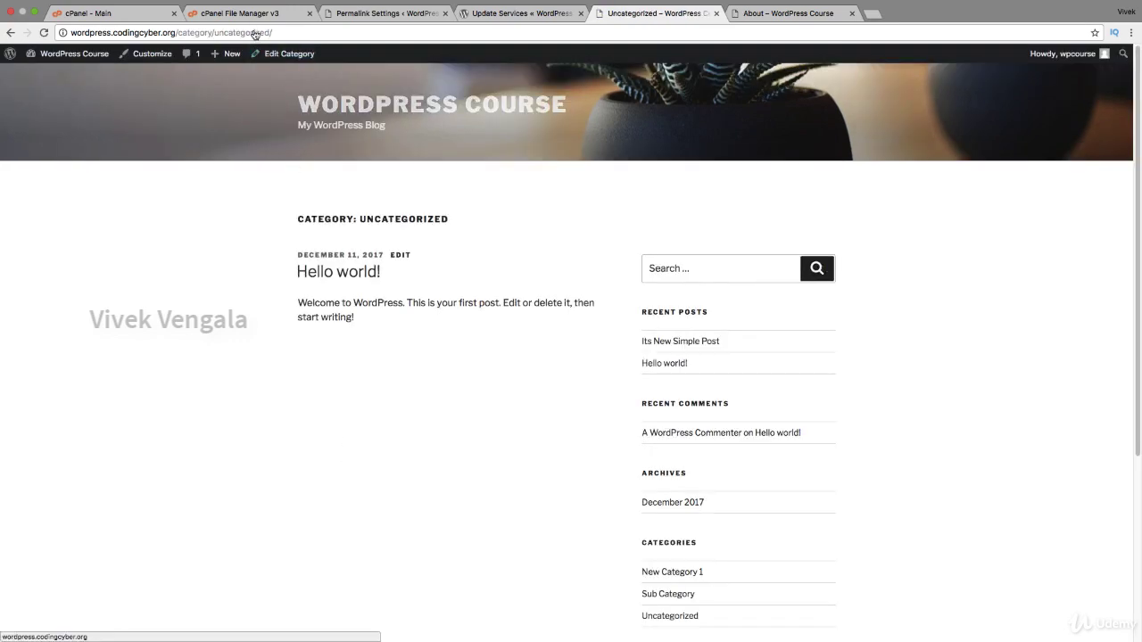
left_click(321, 104)
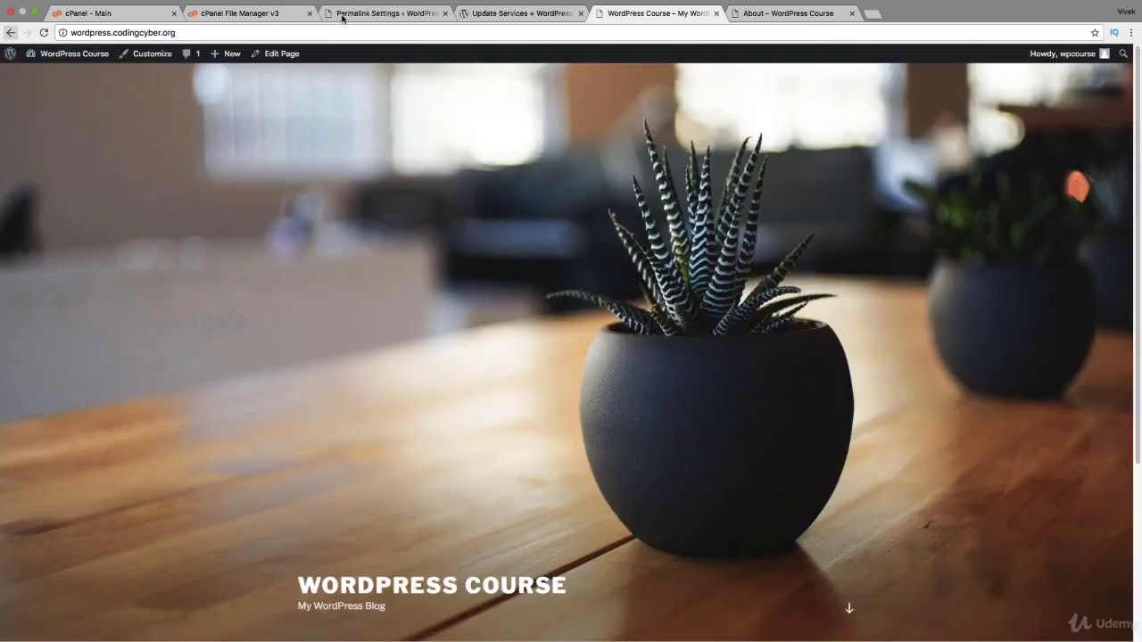
- Go back through the "Hello world!" post to the blog page and follow the link to "Its New Simple Post"
key("super+bracketleft")
key("super+bracketleft")
scroll(160, 580, "down", 5)
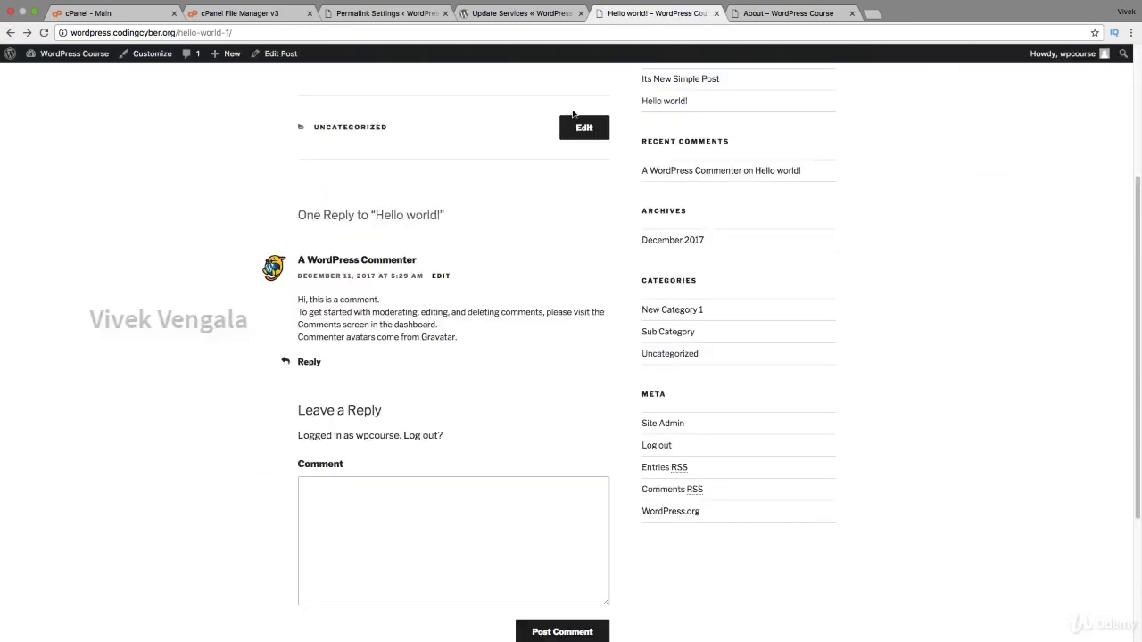
scroll(178, 357, "up", 3)
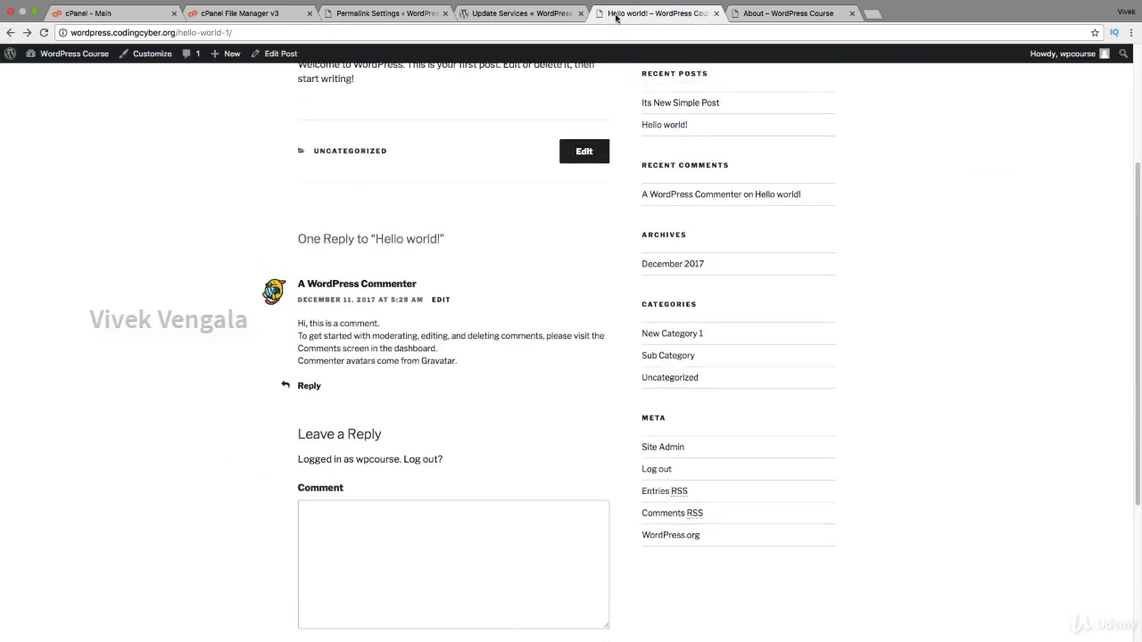
left_click(10, 35)
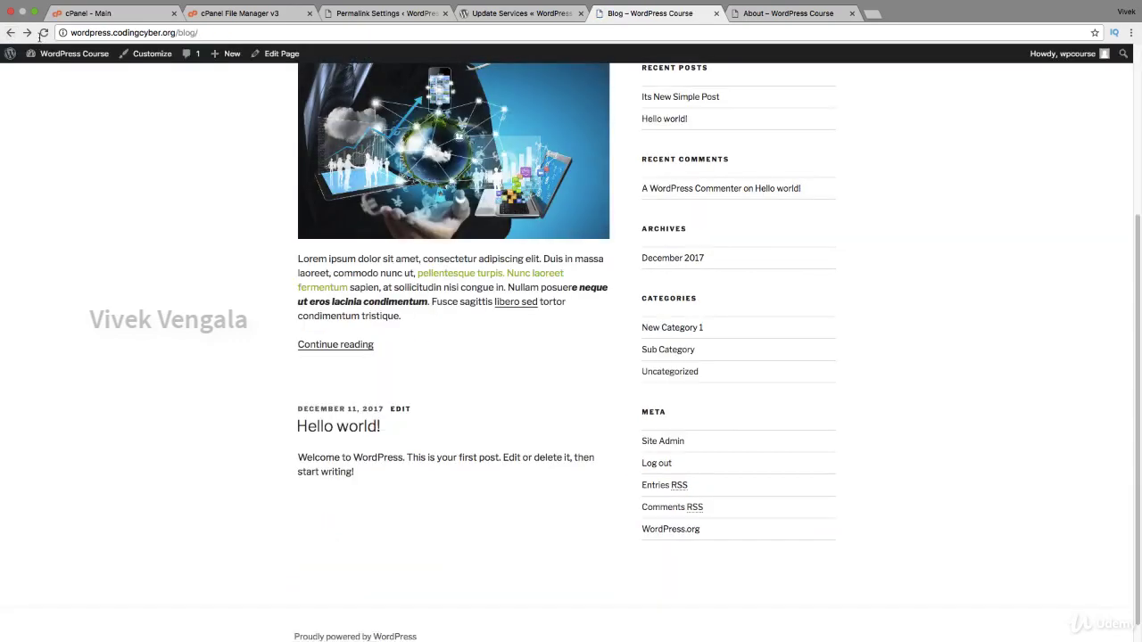
scroll(265, 148, "up", 2)
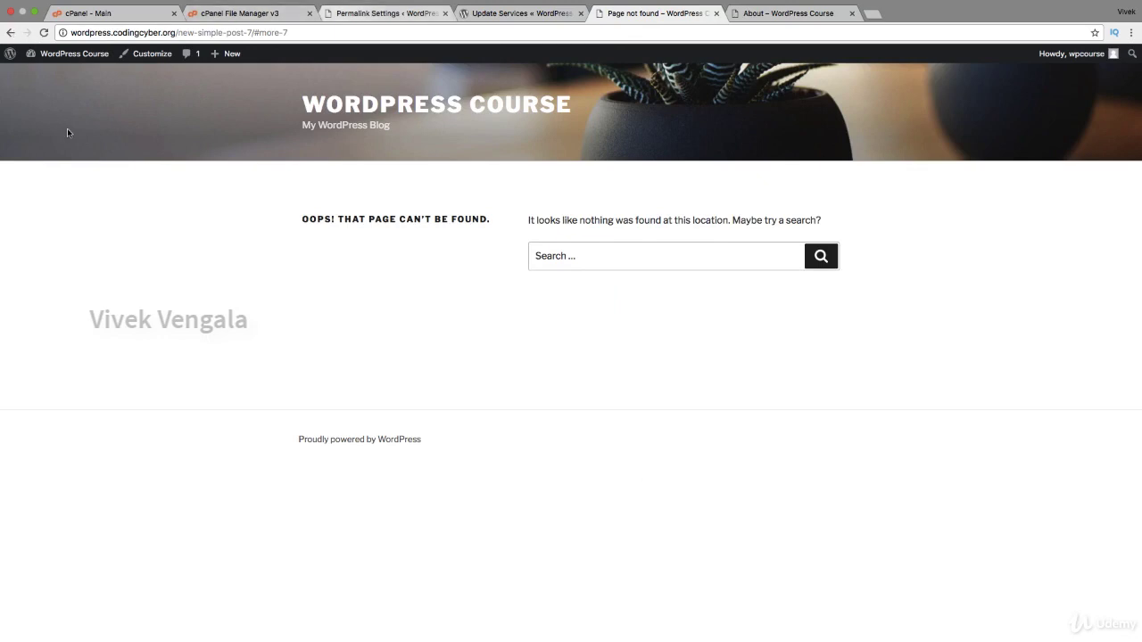
- Save the Post name permalink structure again and reopen "Its New Simple Post" from the blog page
left_click(384, 13)
key("Return")
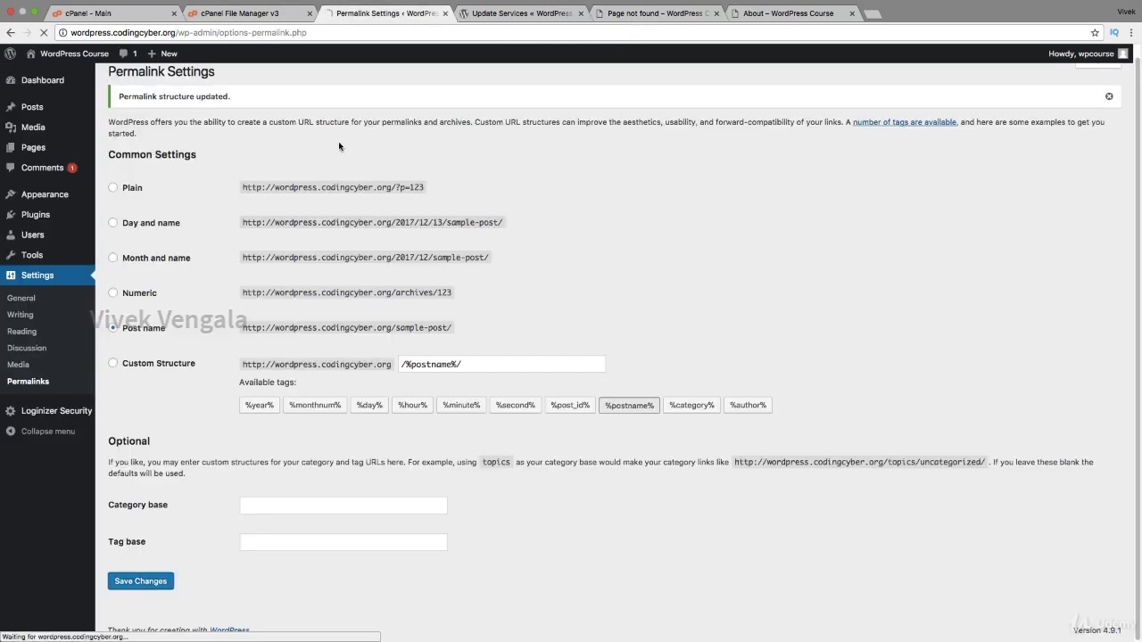
left_click(658, 13)
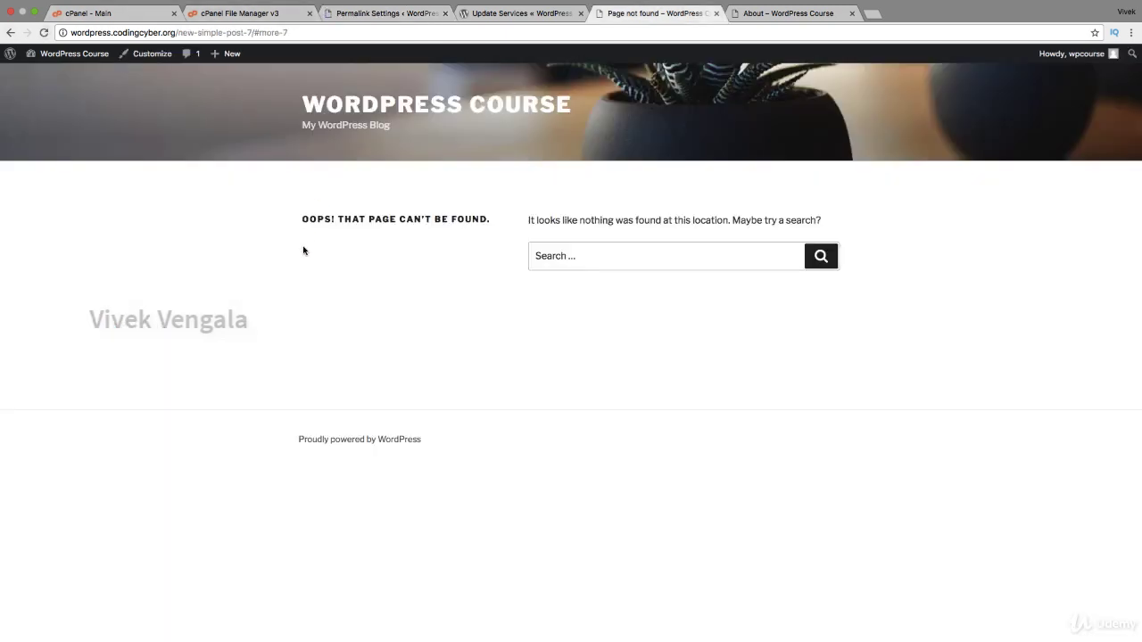
left_click(11, 33)
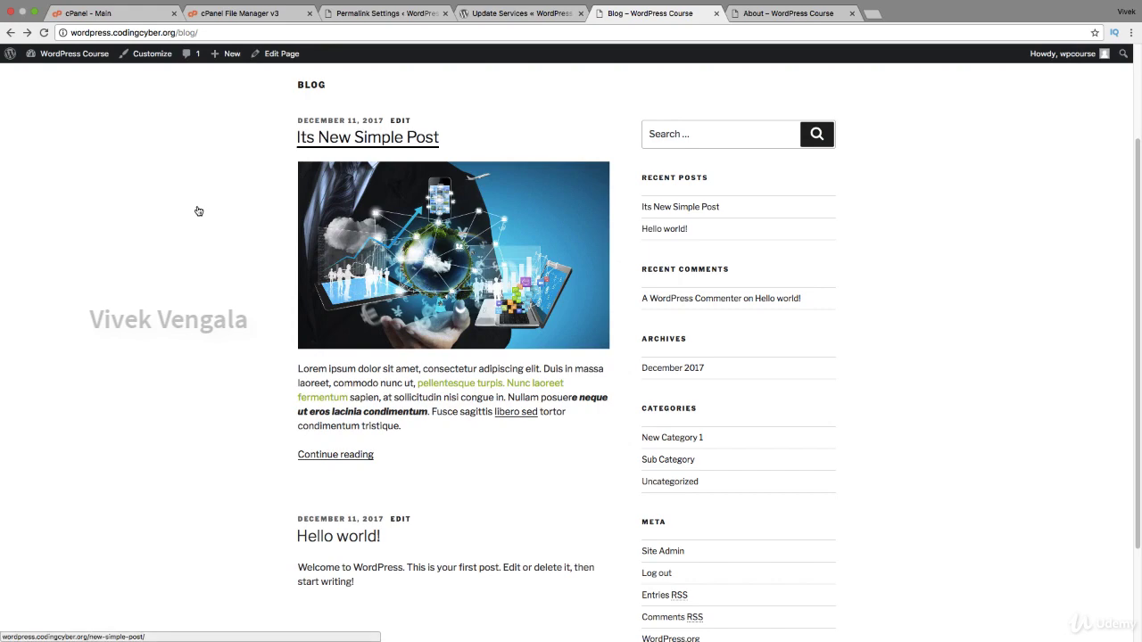
left_click(415, 202)
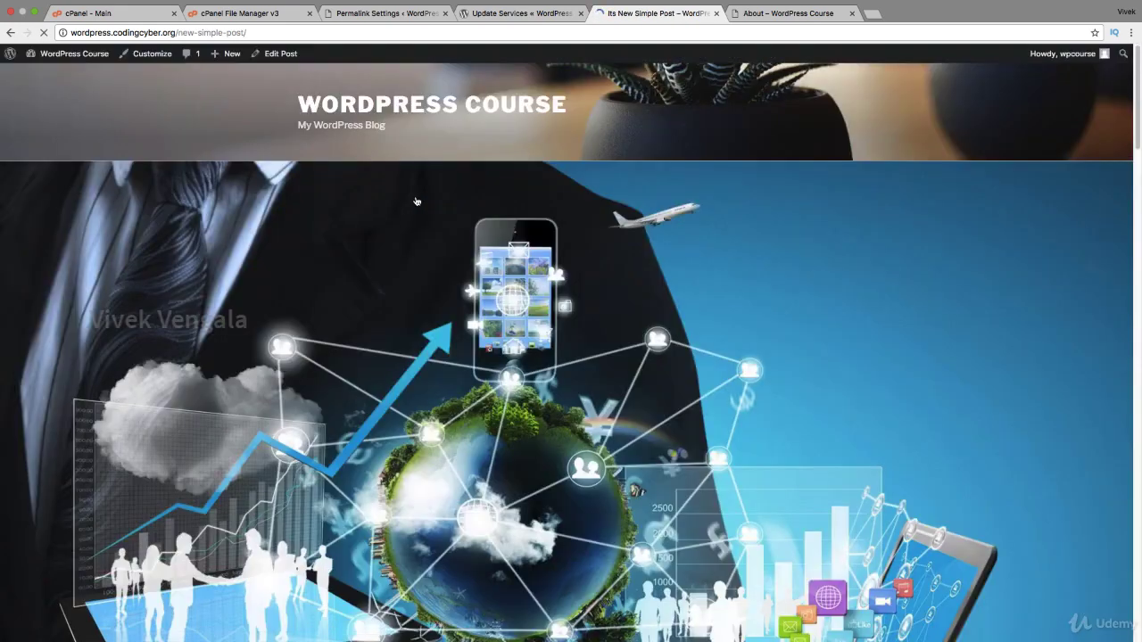
- Open the Sub Category archive from the end of "Its New Simple Post" and examine "category" in its URL
scroll(415, 202, "down", 10)
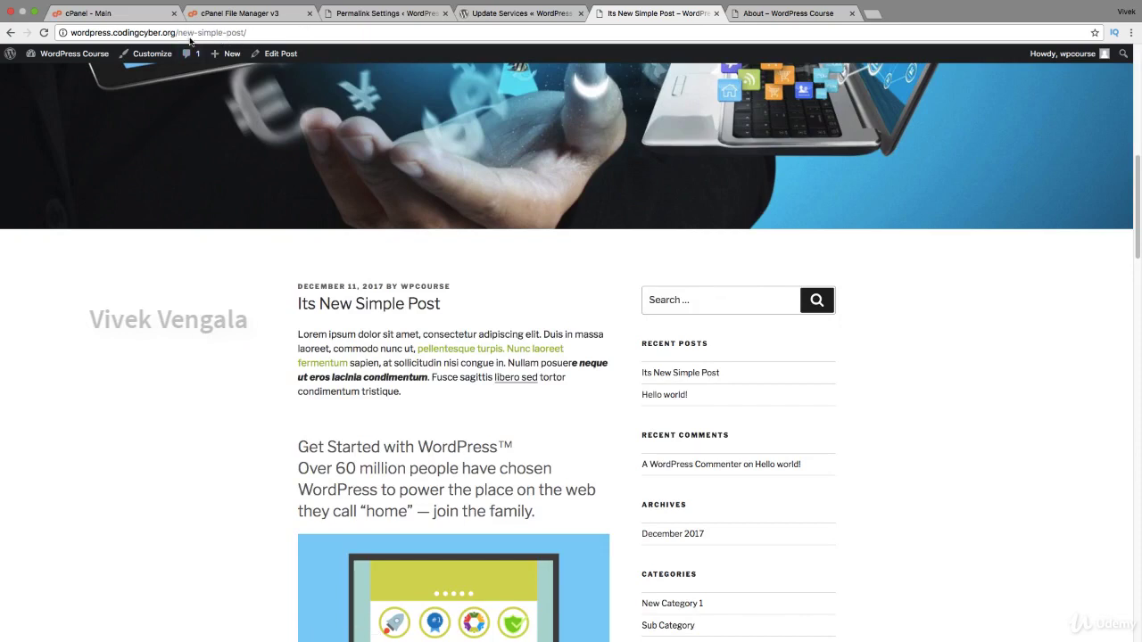
scroll(269, 541, "down", 15)
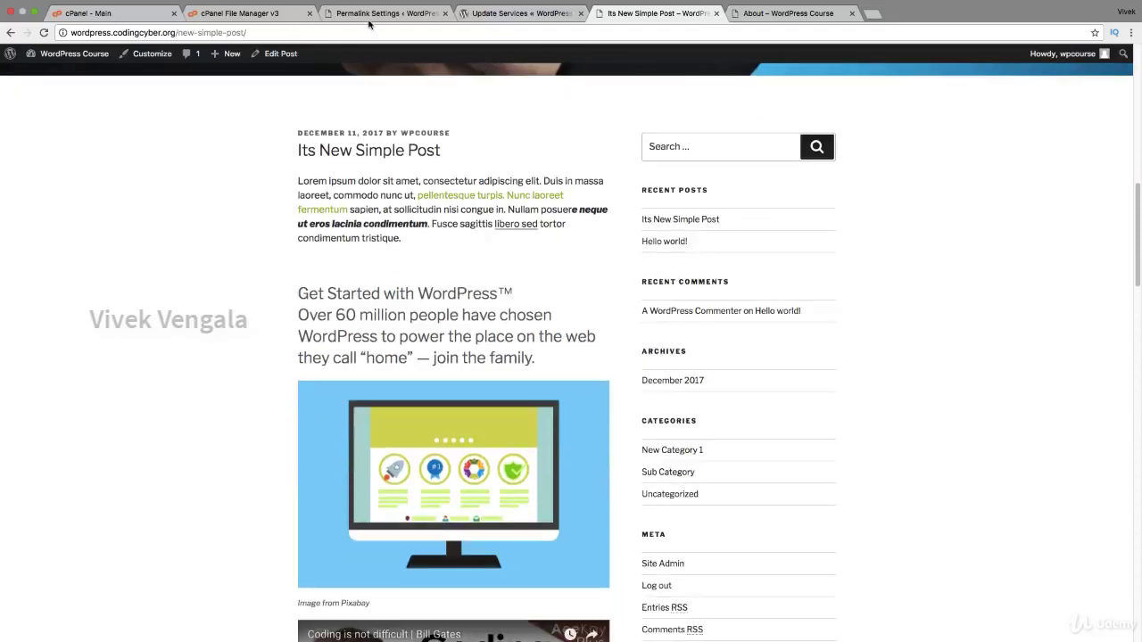
scroll(268, 540, "down", 10)
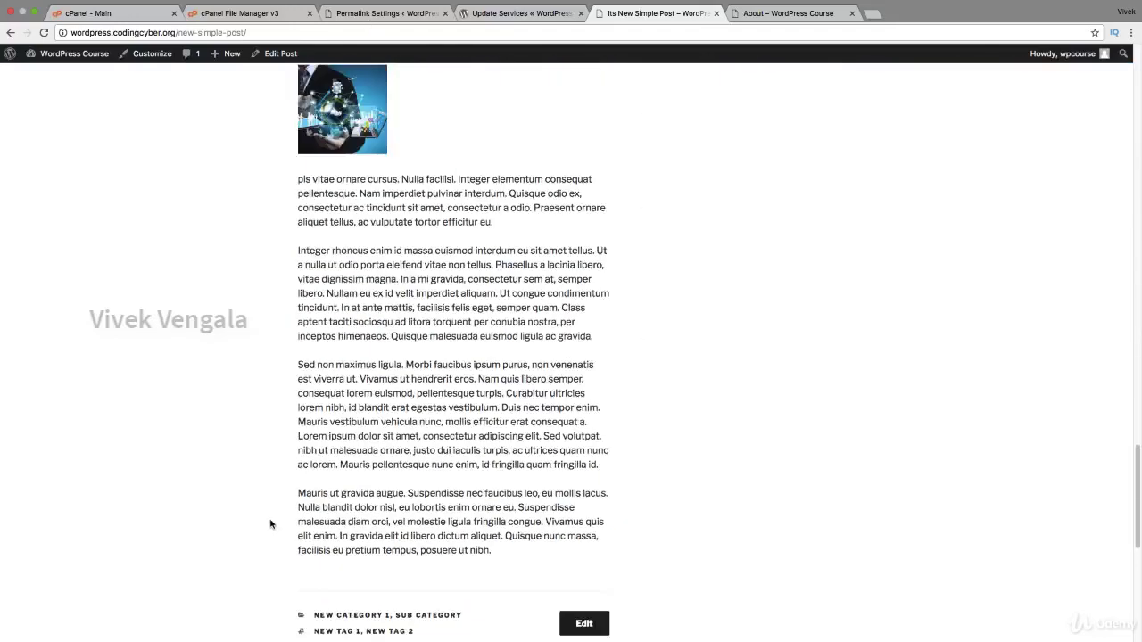
left_click(429, 192)
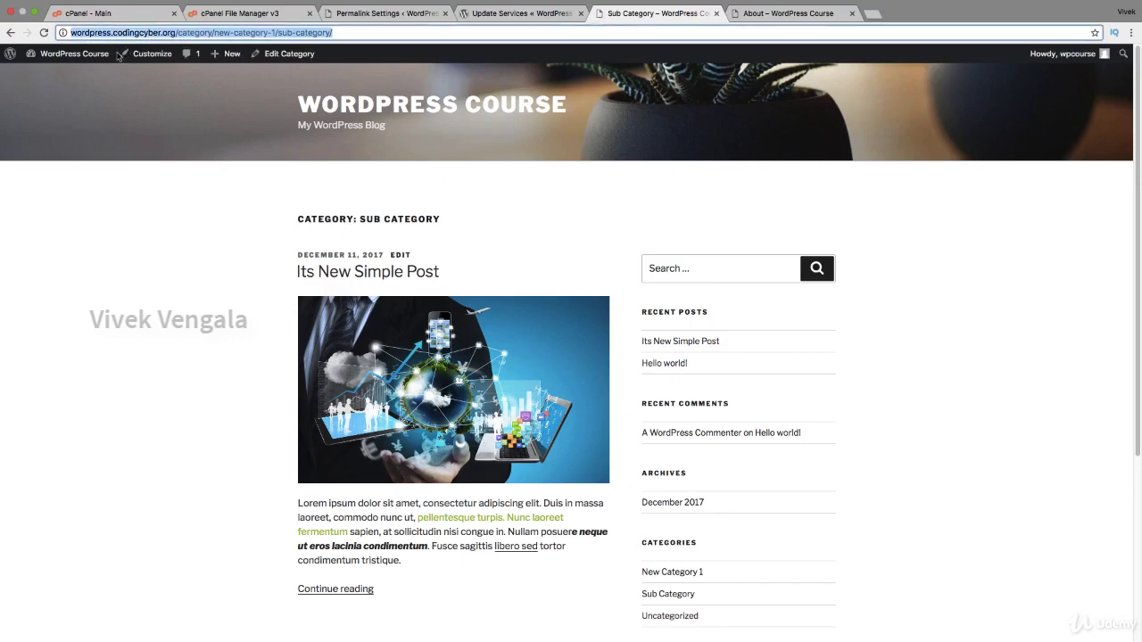
double_click(194, 32)
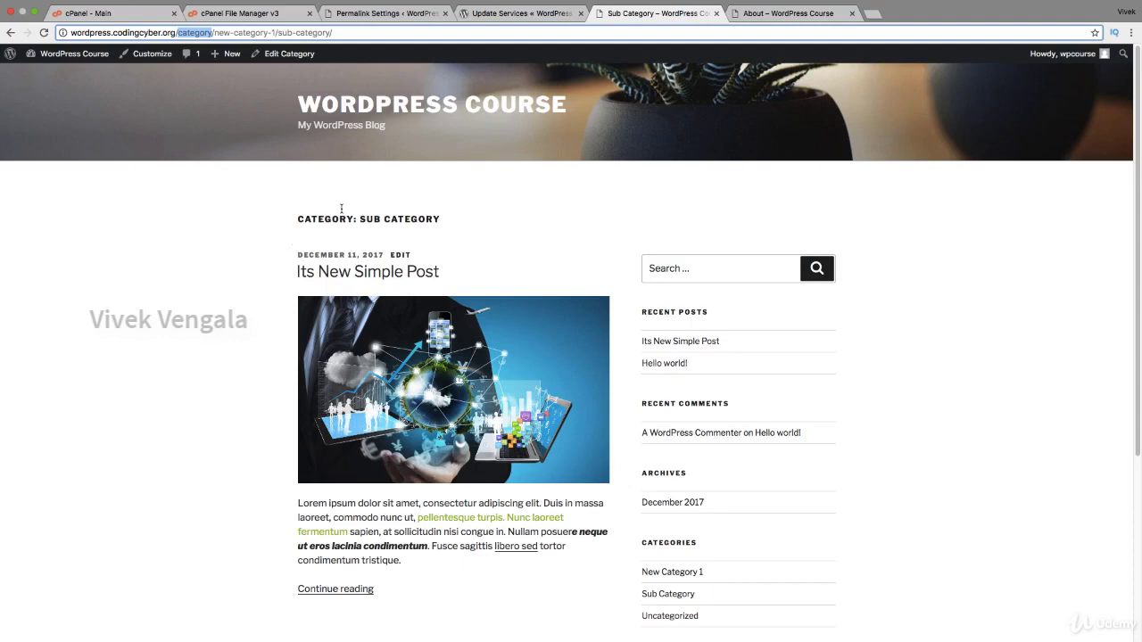
- Open the New Tag 1 archive to check its URL and return to the Permalink Settings
left_click(379, 13)
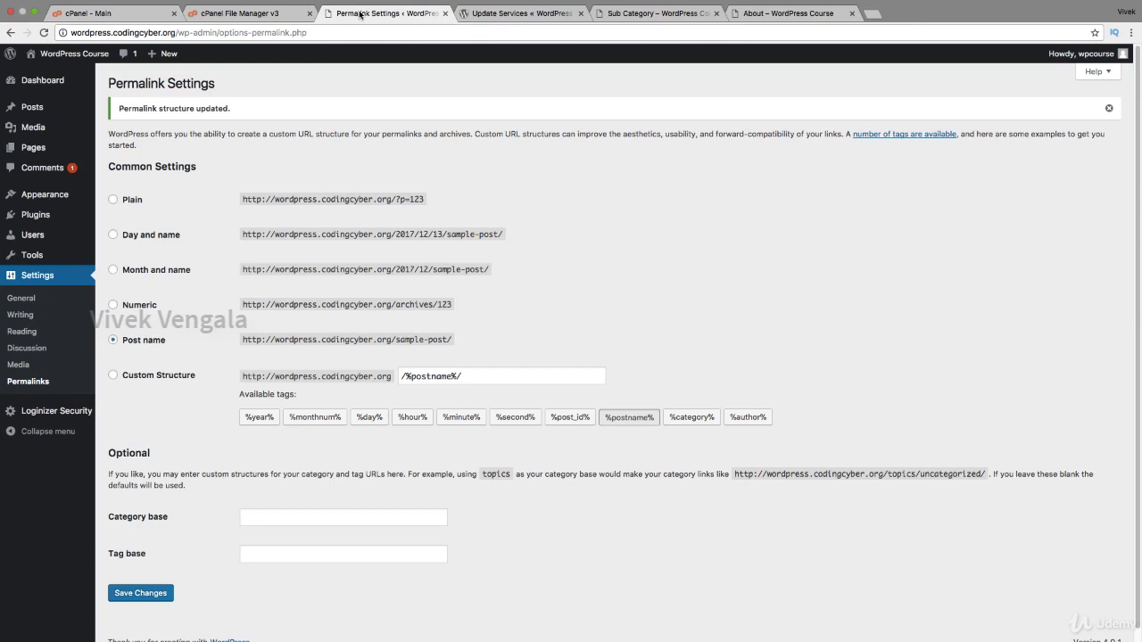
left_click(655, 13)
left_click(329, 209)
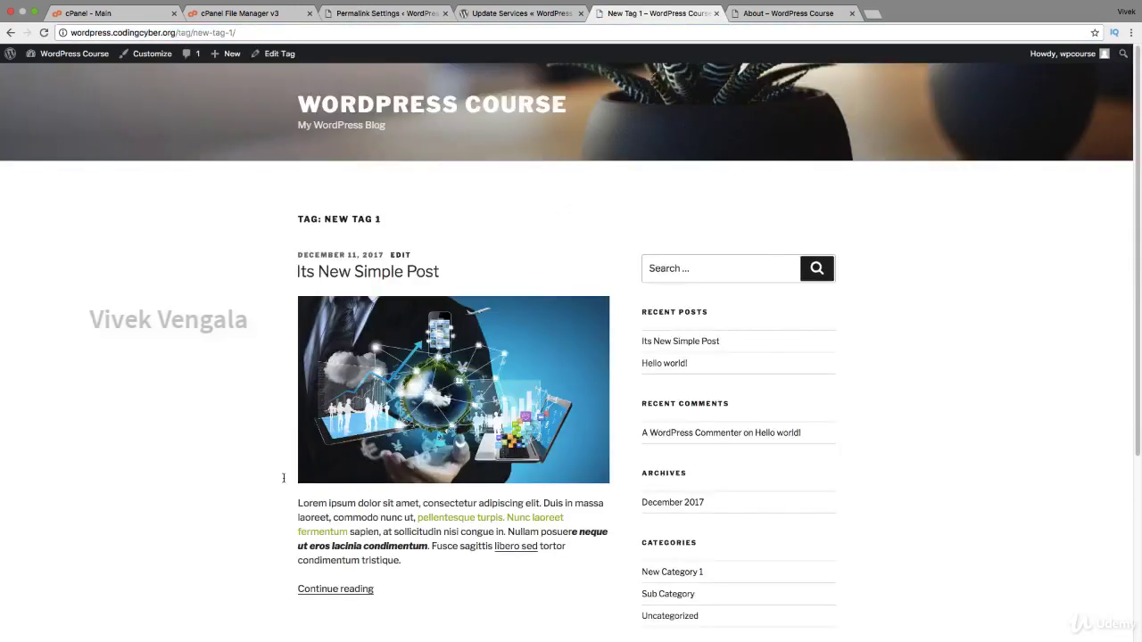
key("super+3")
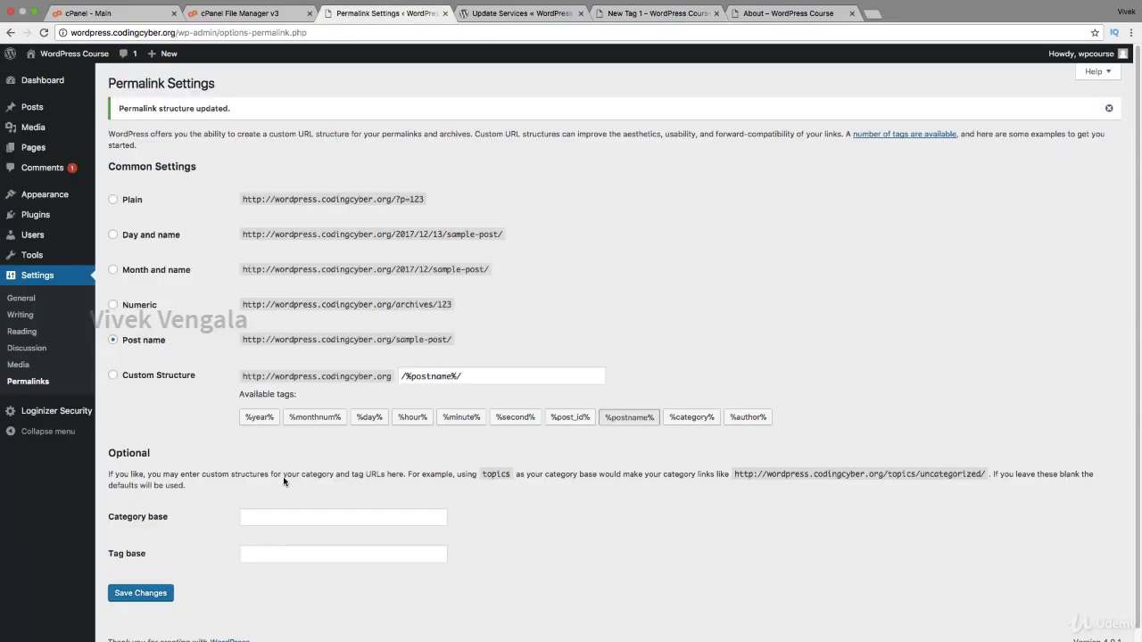